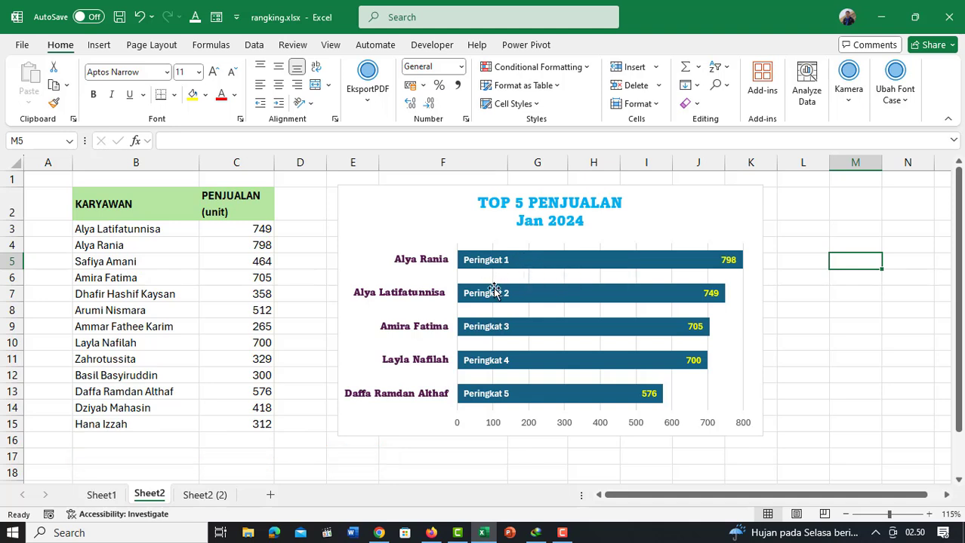
Step: Recalculate the sales five times until the Top 5 chart shows 762, 741, 729, 724, 680
key(F9)
key(F9)
key(F9)
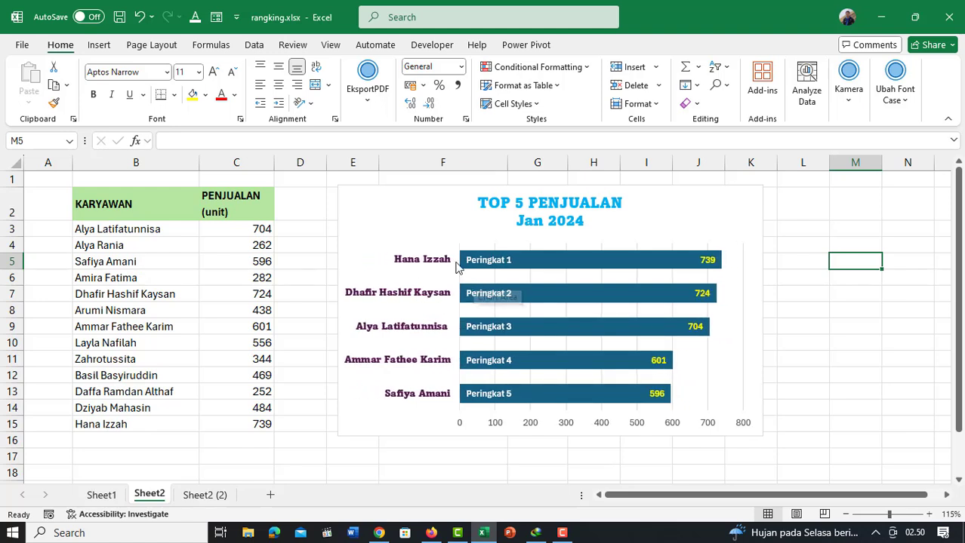
key(F9)
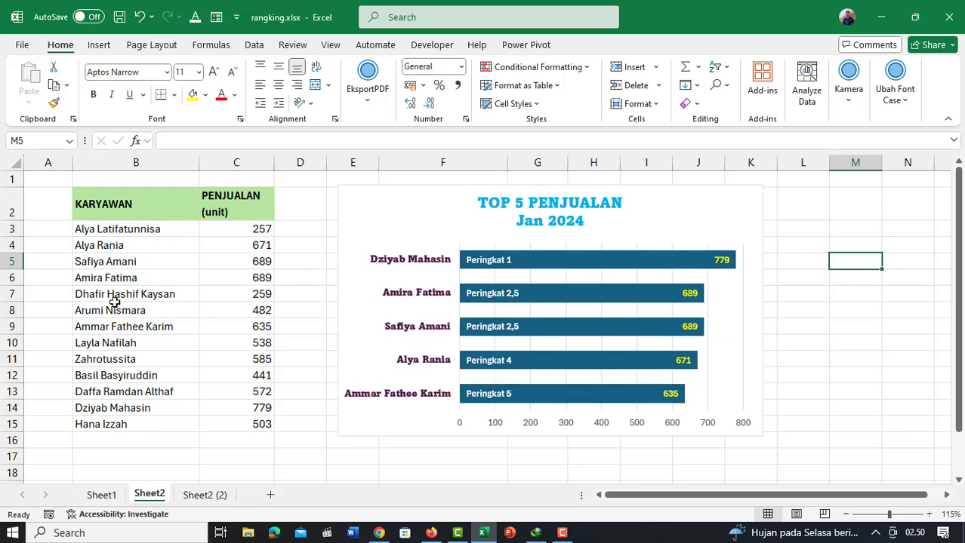
key(F9)
key(F9)
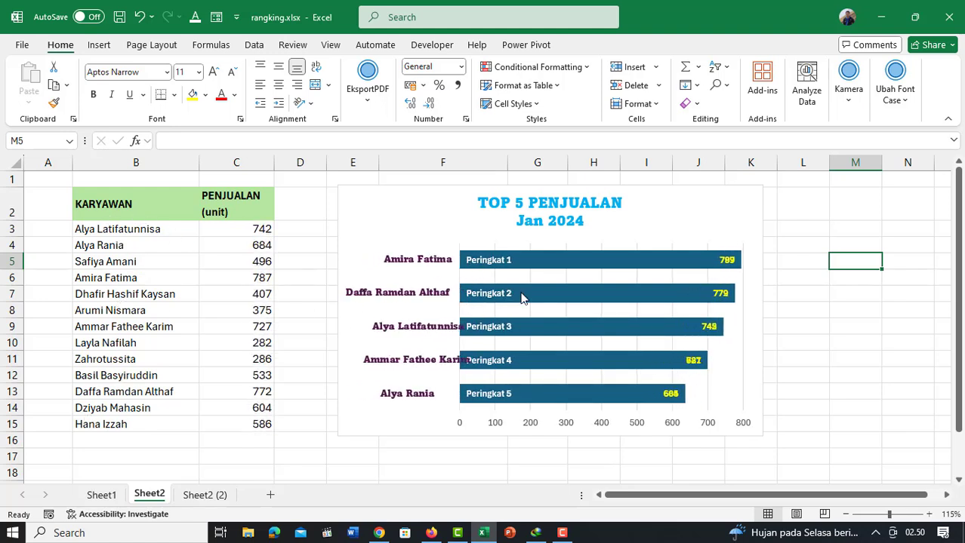
key(F9)
key(F9)
key(F9)
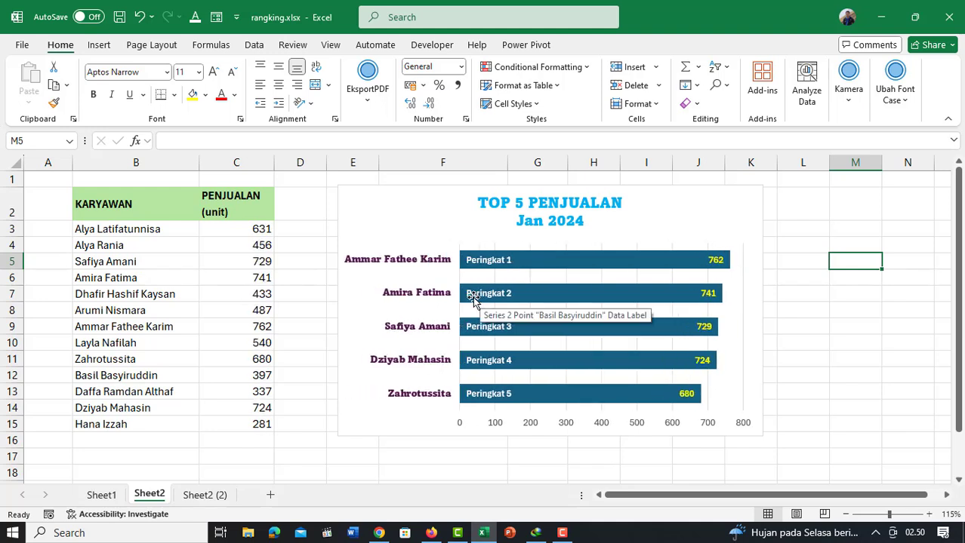
key(F9)
key(F9)
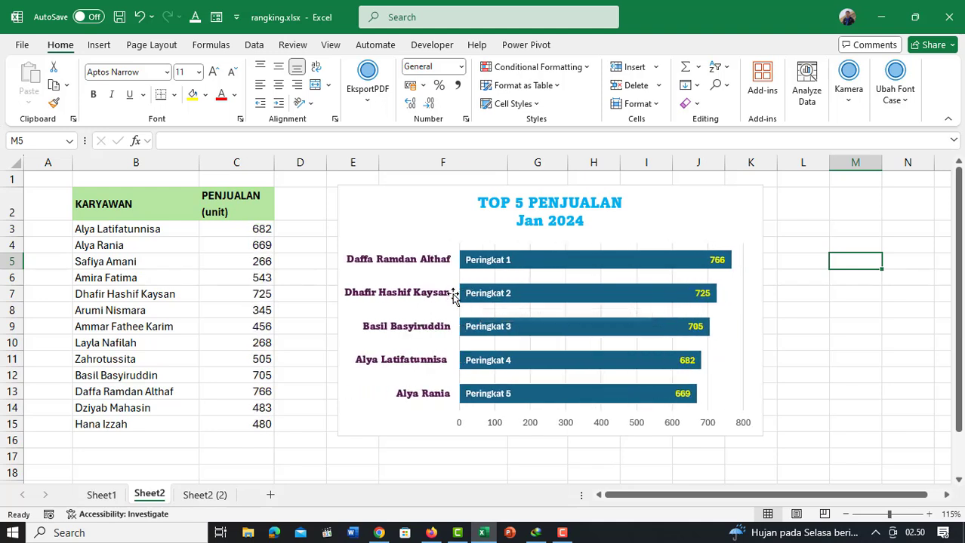
Step: On Sheet2 (2), select C3:C15 and regenerate its random sales values
click(204, 495)
click(270, 231)
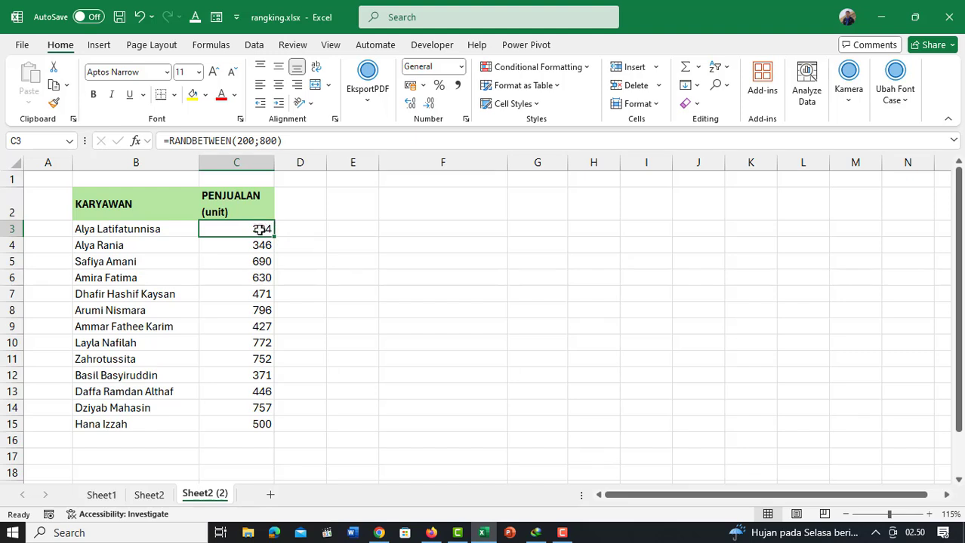
drag(259, 230, 261, 423)
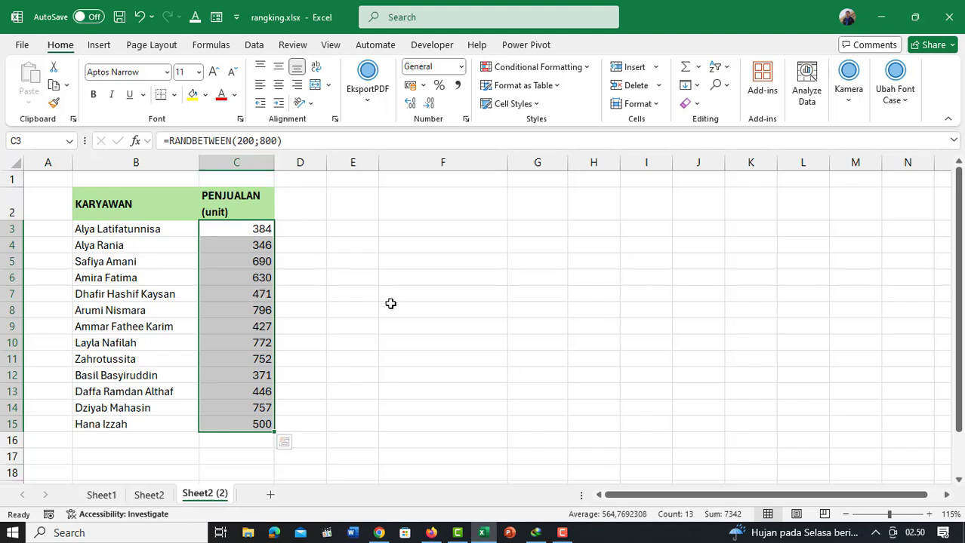
key(F9)
key(F9)
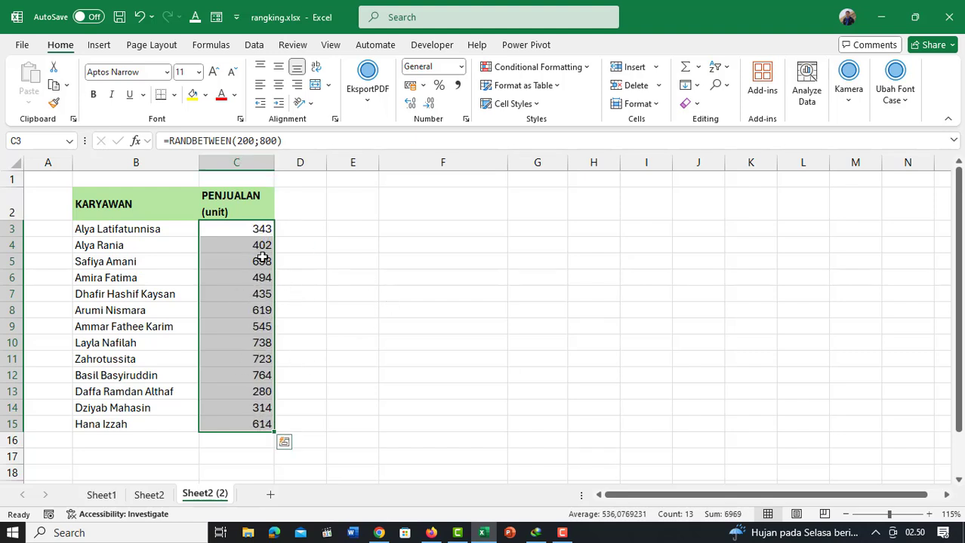
key(F9)
key(F9)
key(F9)
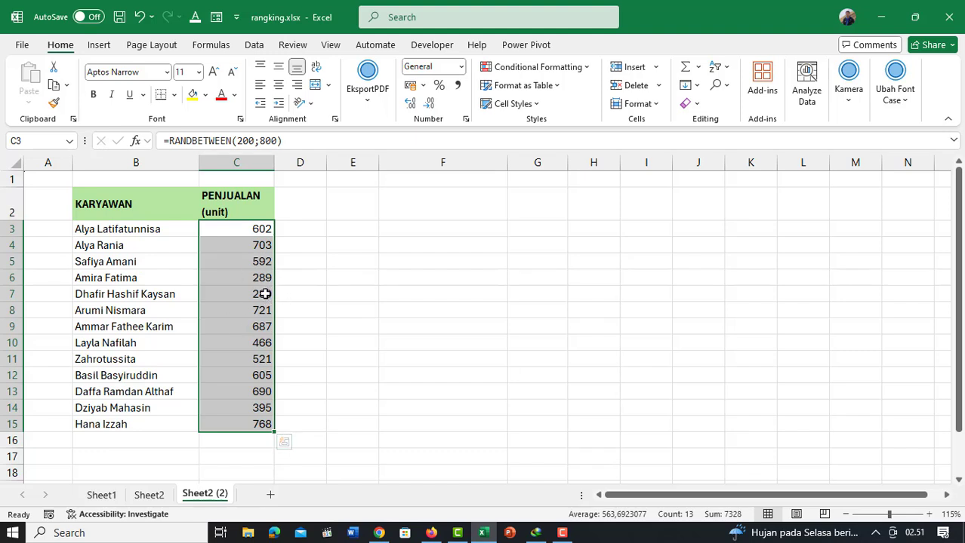
click(399, 229)
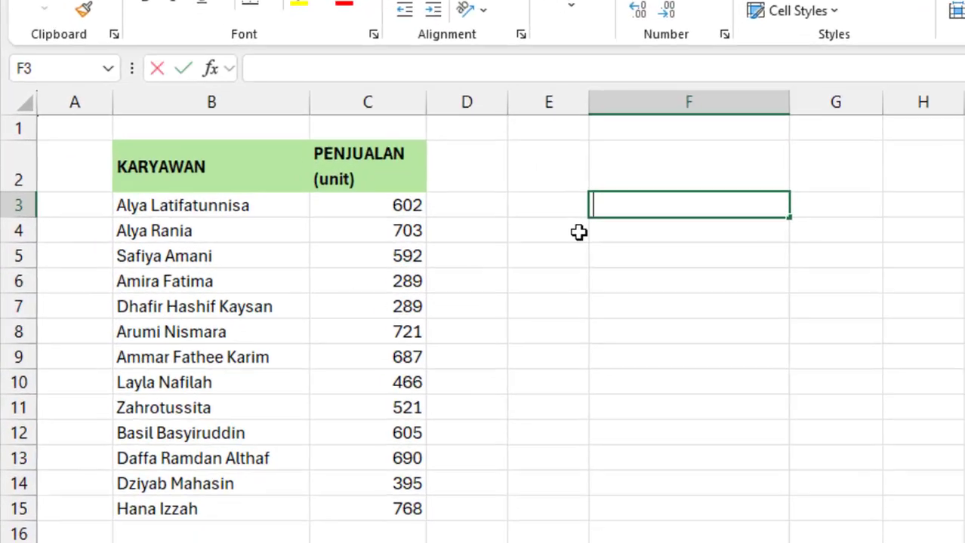
Step: Enter =FILTER(B3:C15;C3:C15>=LARGE(C3:C15;5)) in F3 to pull the top five sellers
text(=FIL)
key(Tab)
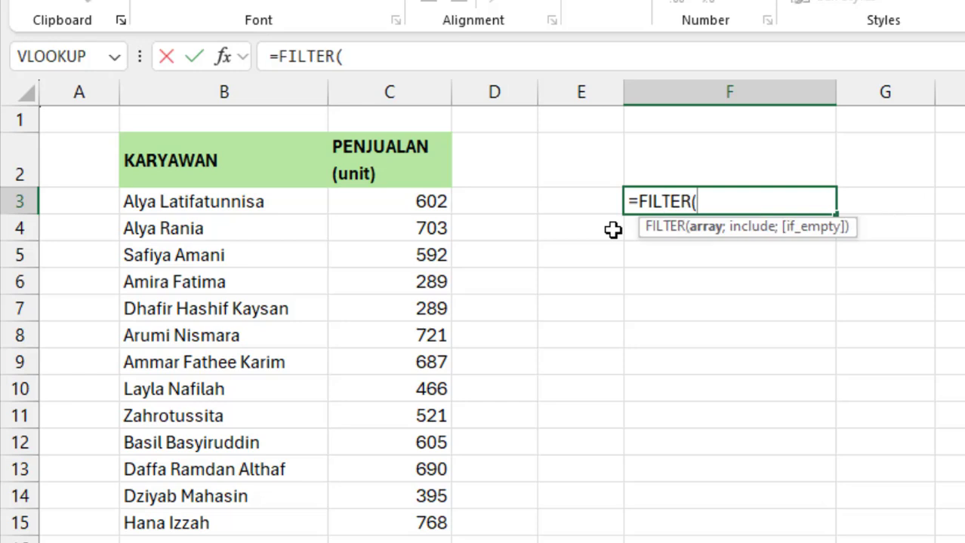
drag(143, 200, 381, 514)
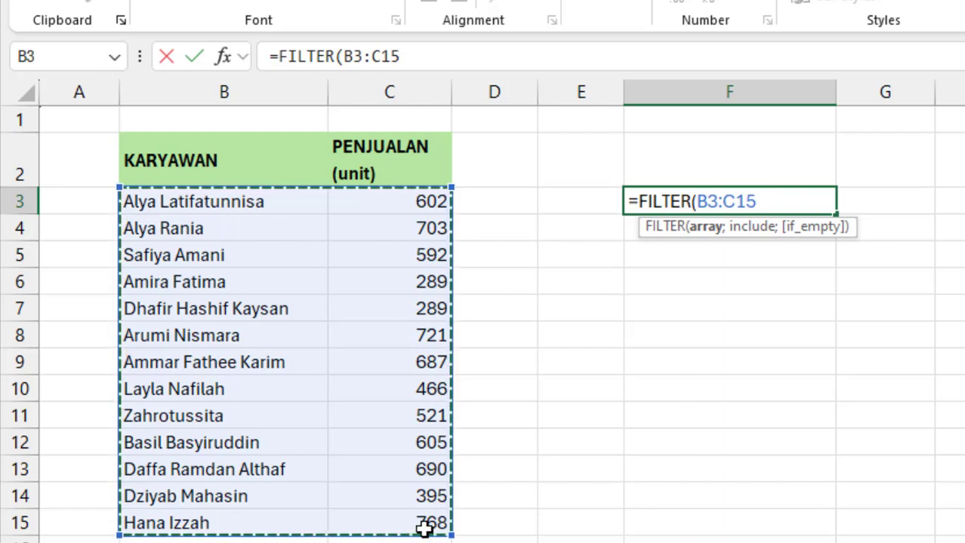
text(;)
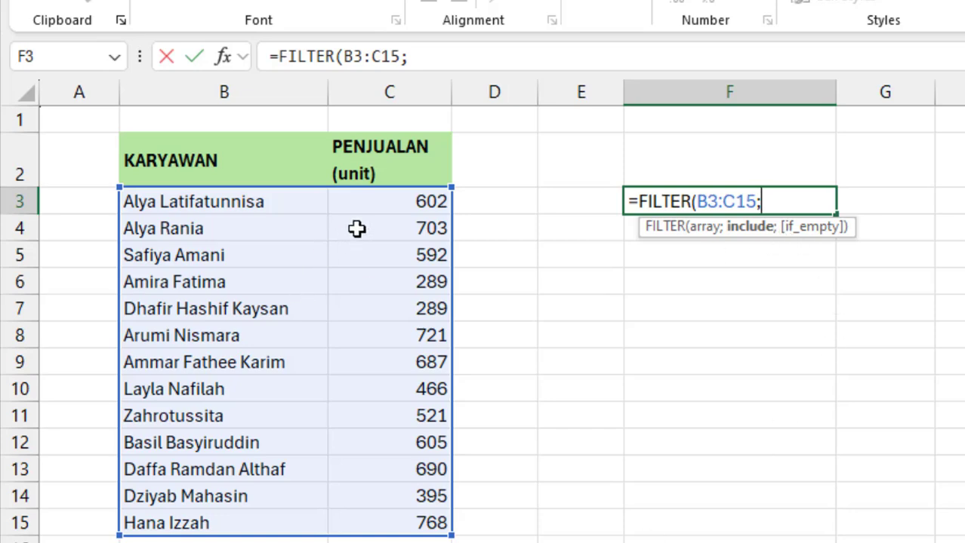
drag(394, 204, 415, 520)
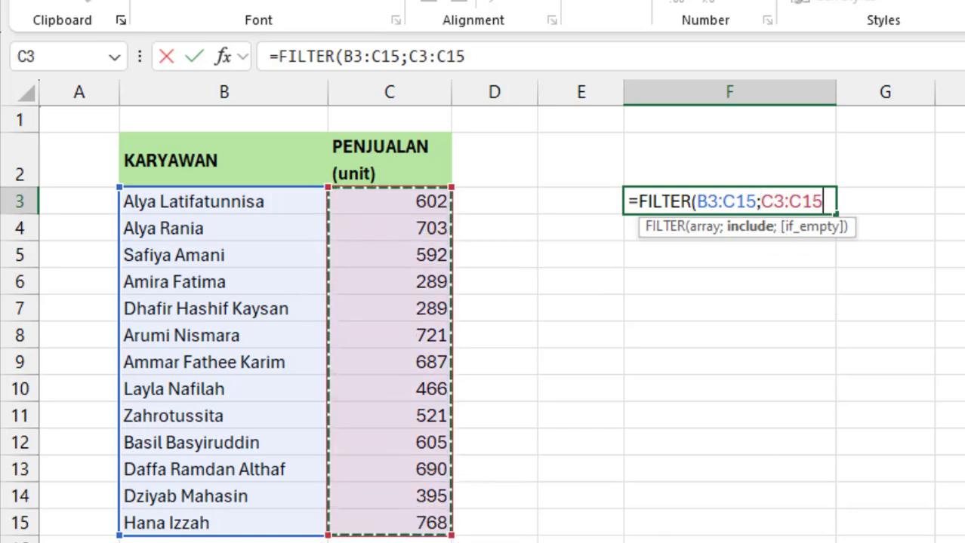
text(>=)
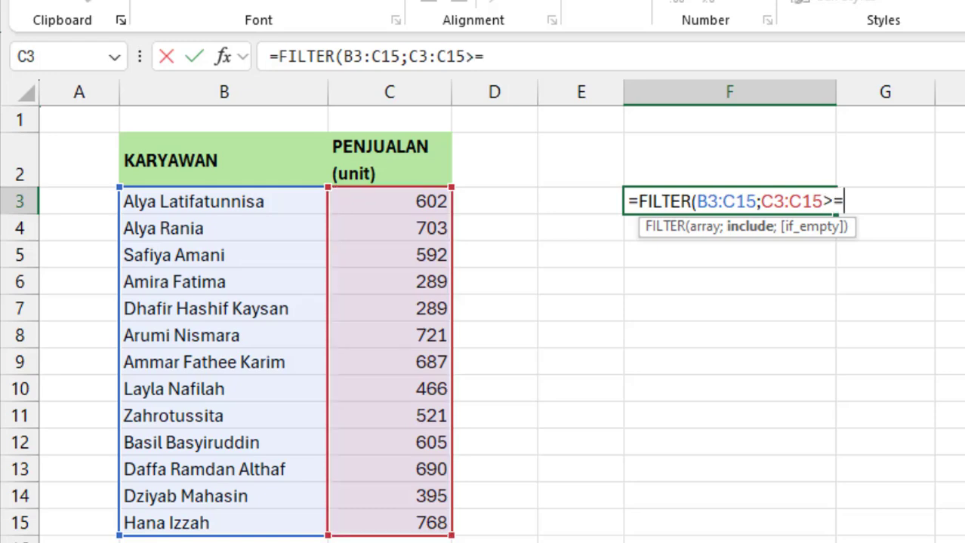
text(LARG)
text(E)
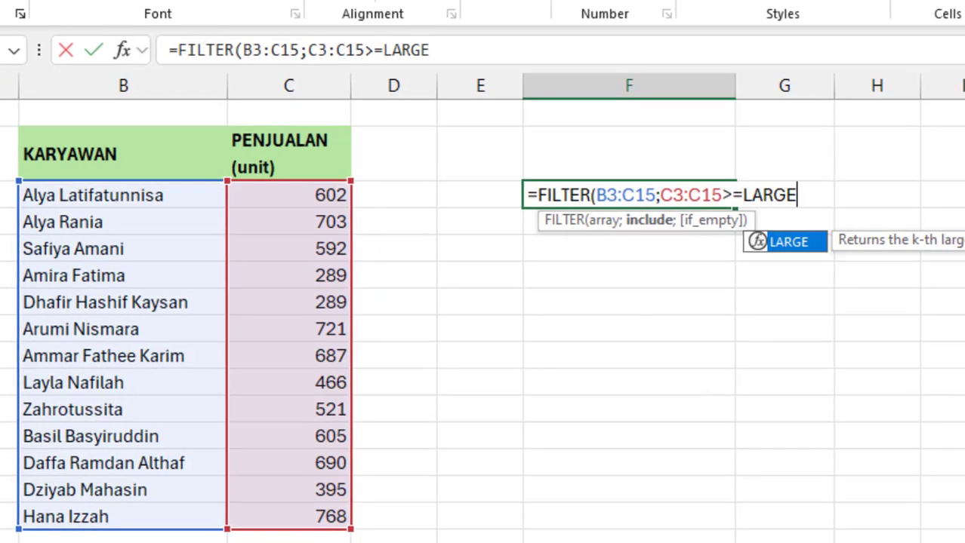
text(()
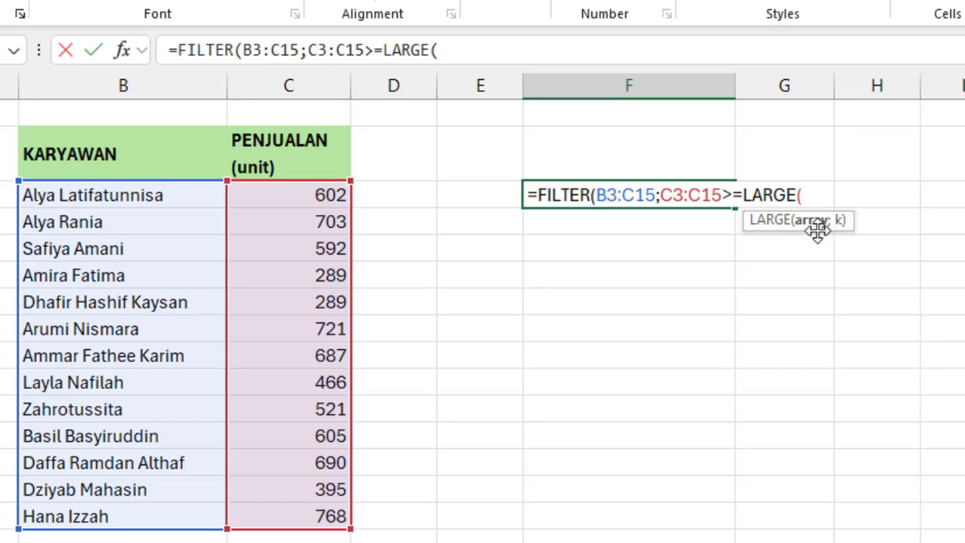
click(325, 195)
drag(324, 195, 298, 517)
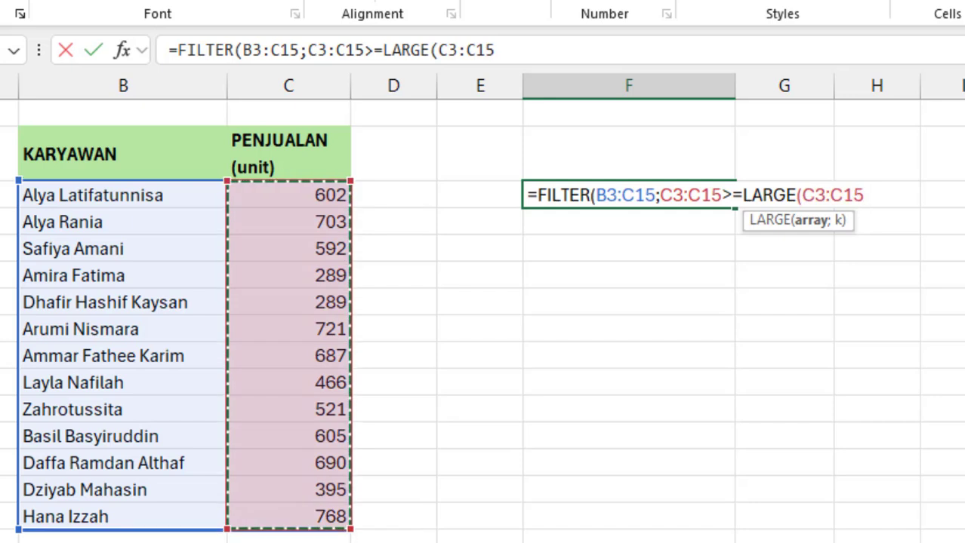
text(;)
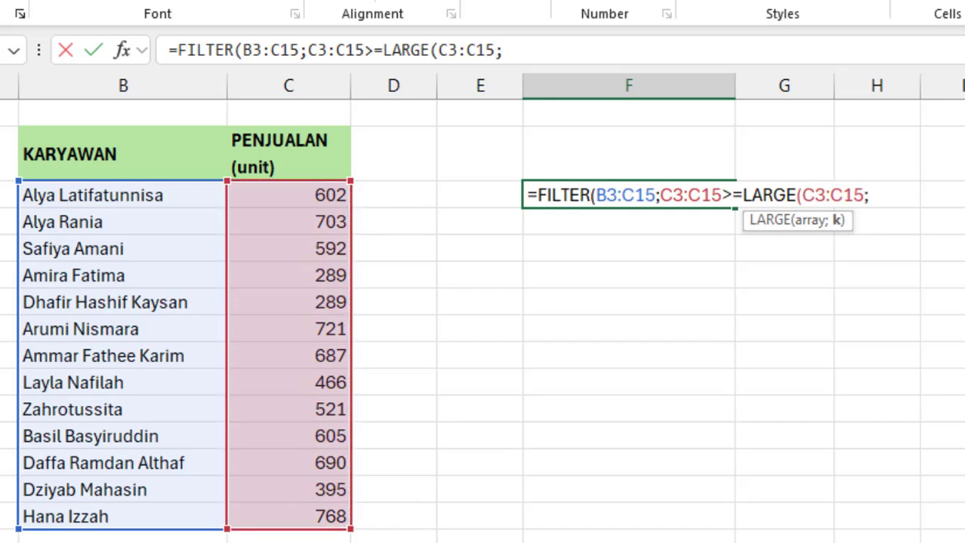
text(5)
text())
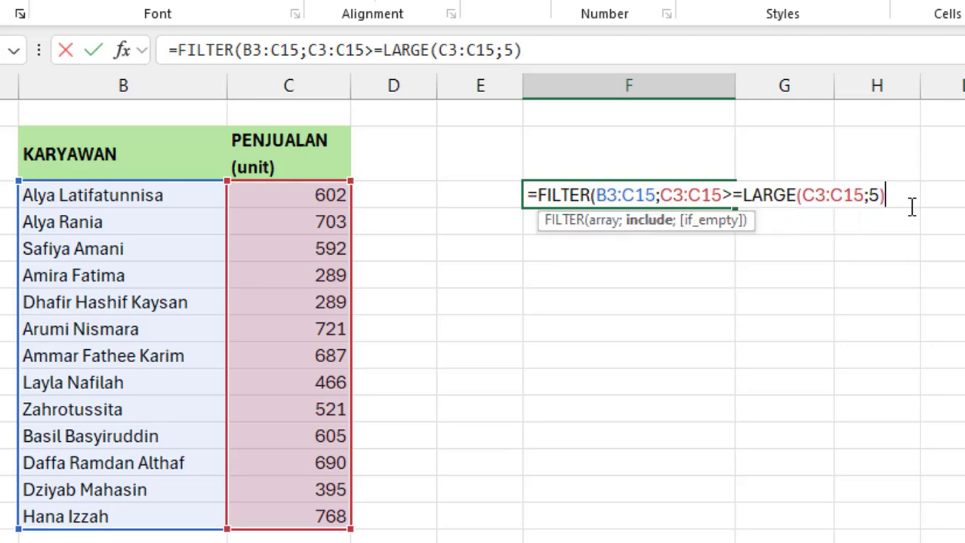
key(Return)
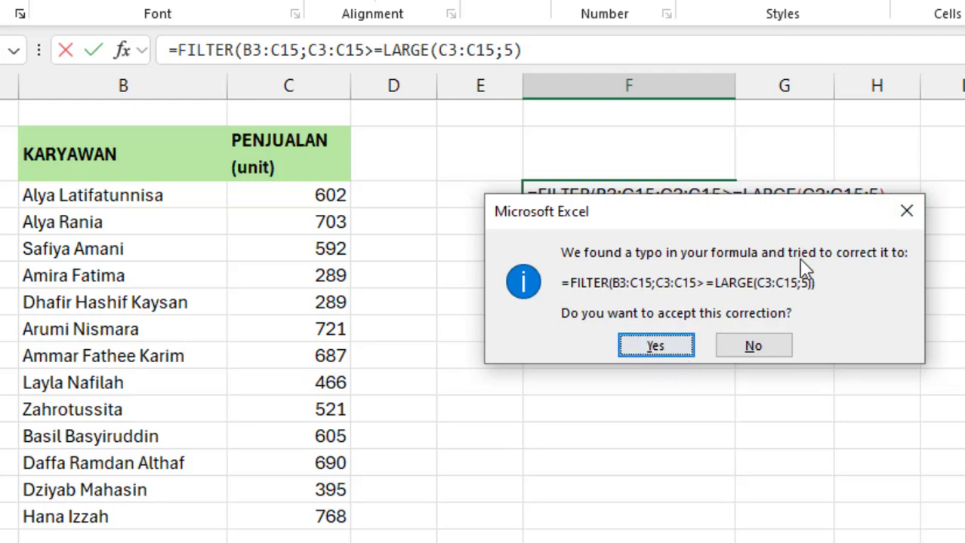
drag(804, 224, 792, 347)
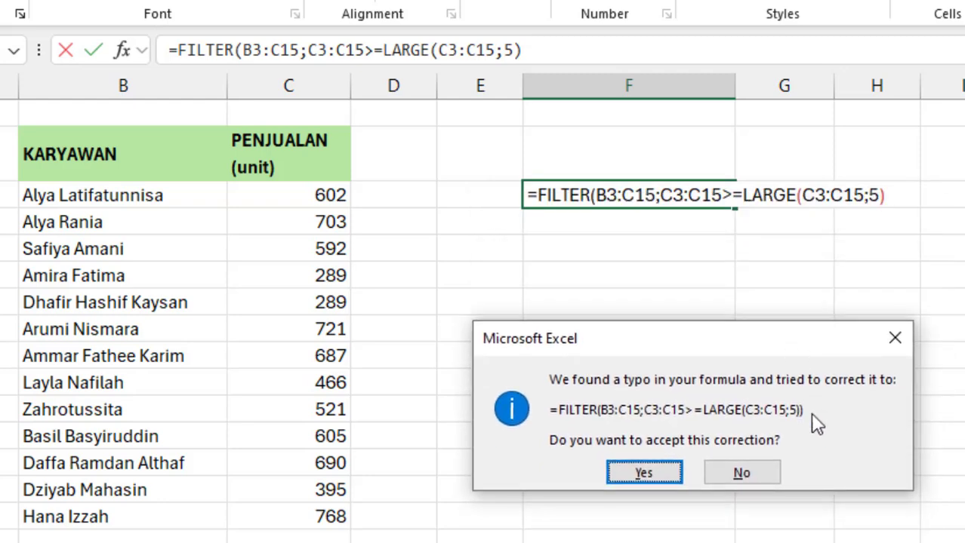
Step: Accept the parenthesis fix and wrap the F3 formula in SORT(...;2;1) for ascending sales
click(649, 473)
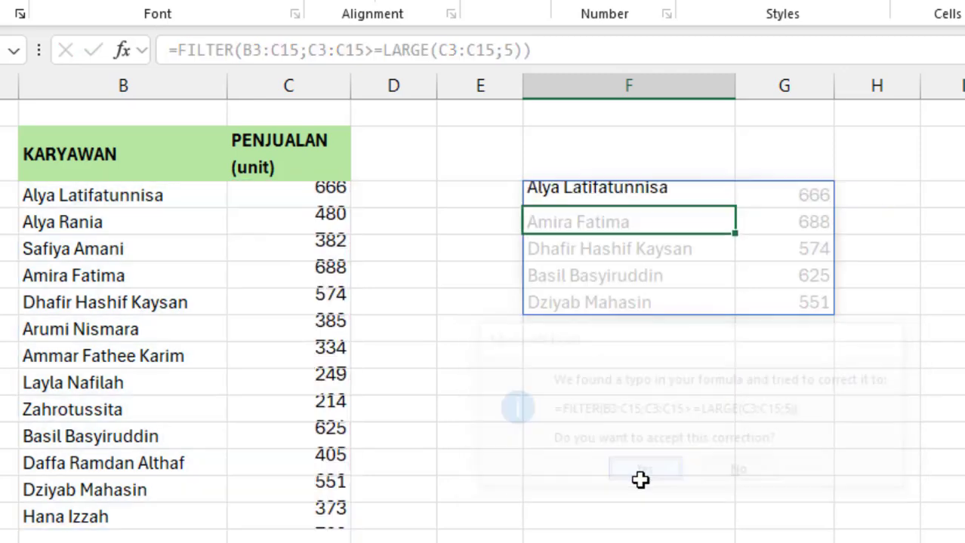
click(827, 198)
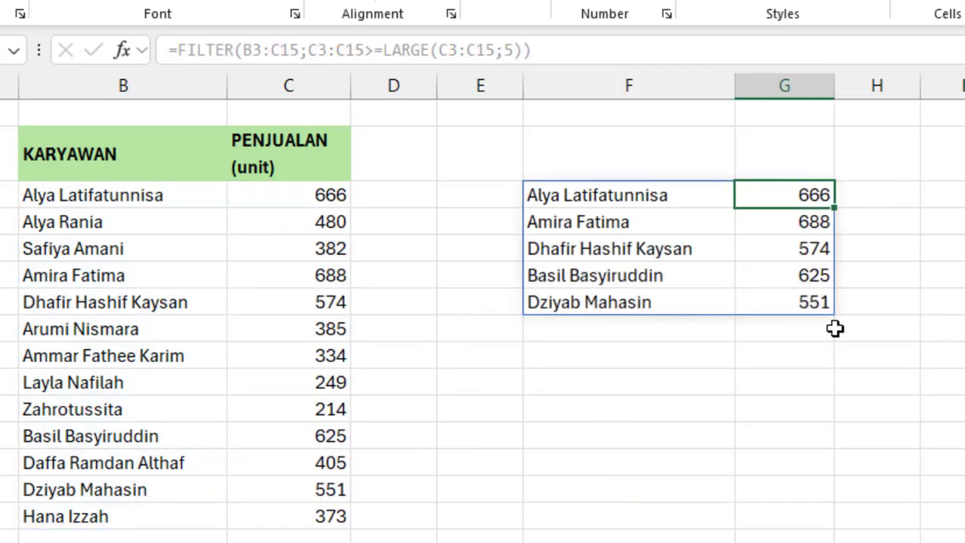
double_click(538, 194)
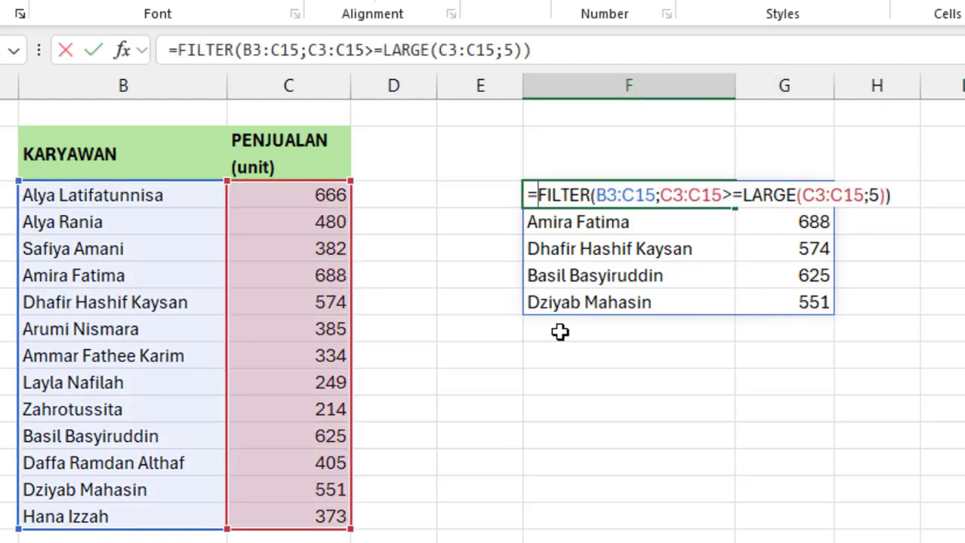
text(SORT)
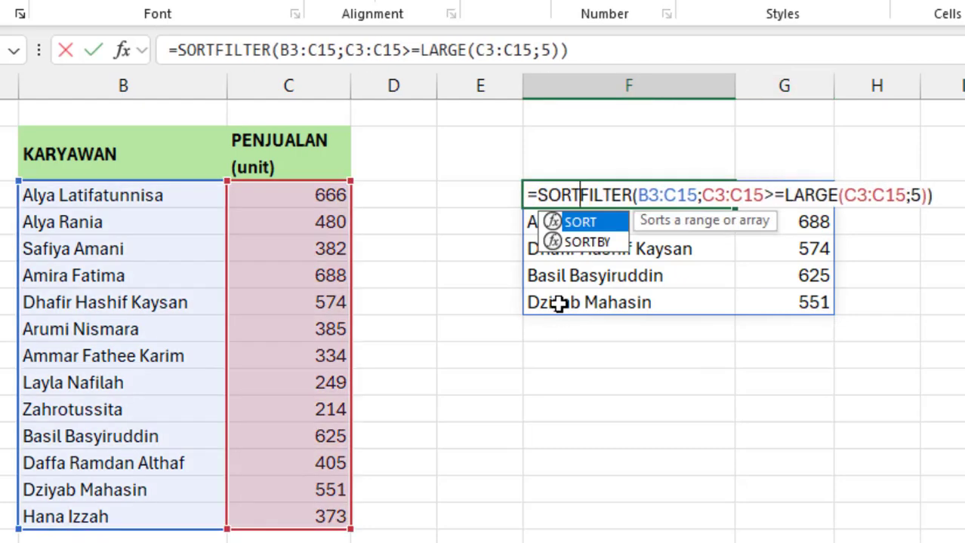
text(()
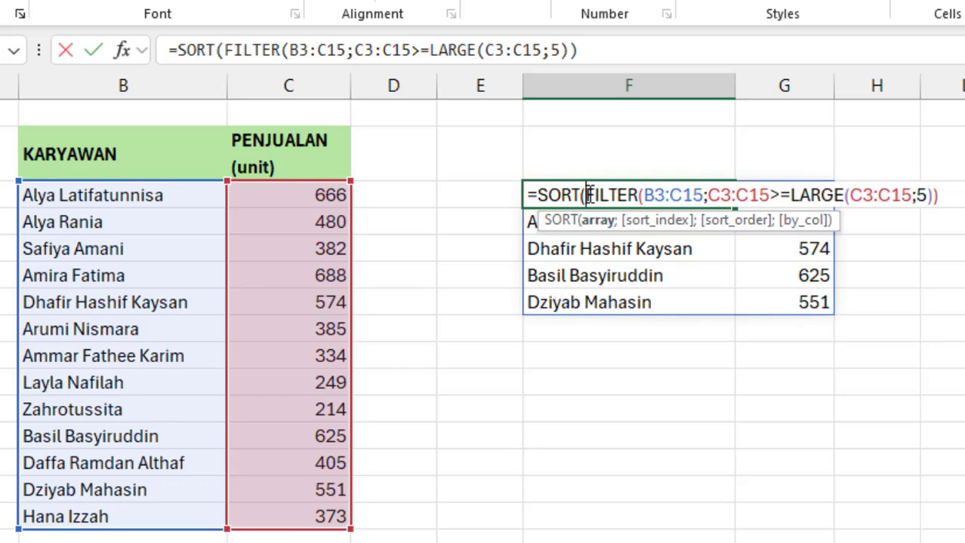
click(940, 194)
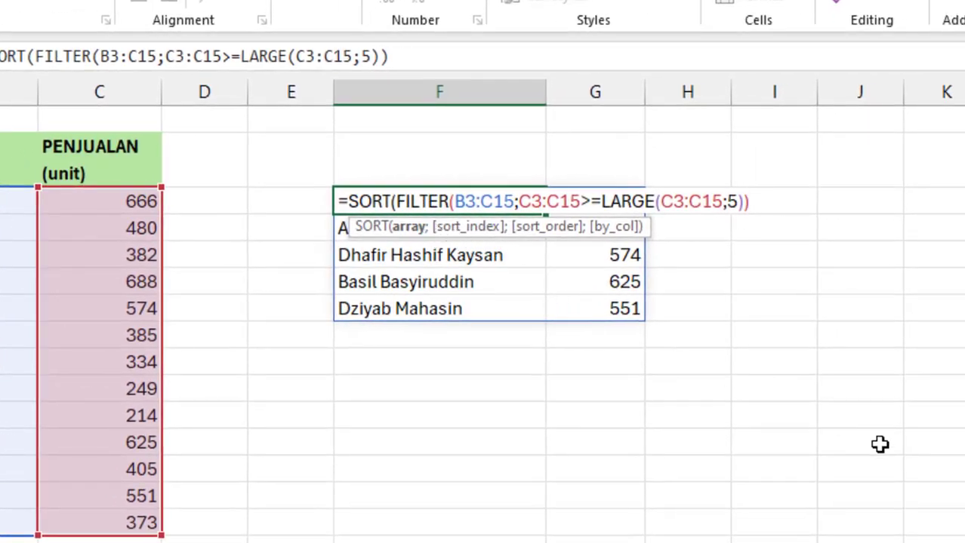
text(;2)
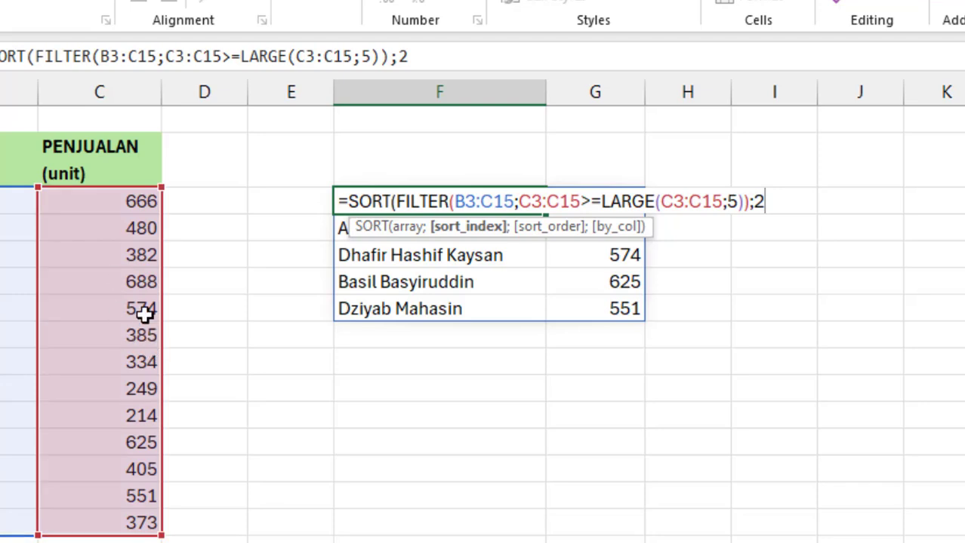
text(;)
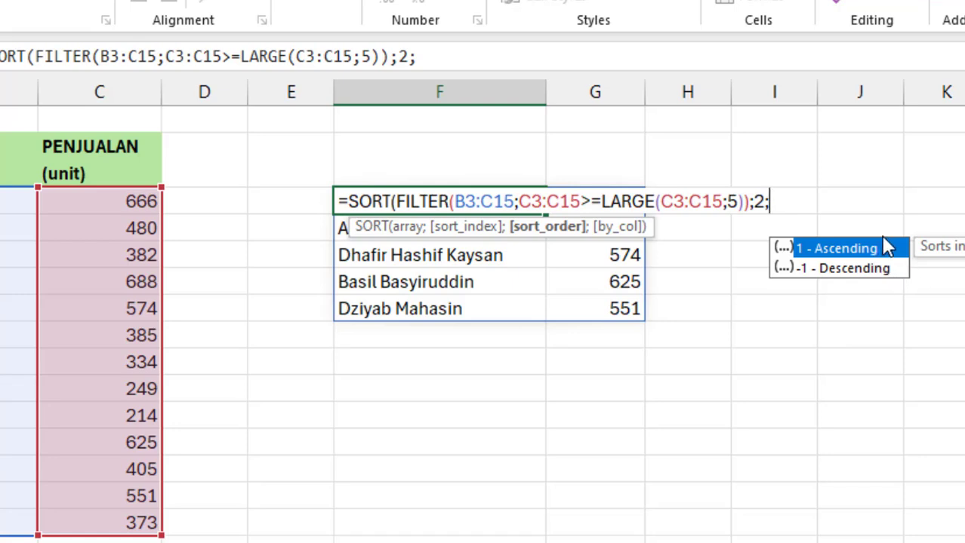
text(1)
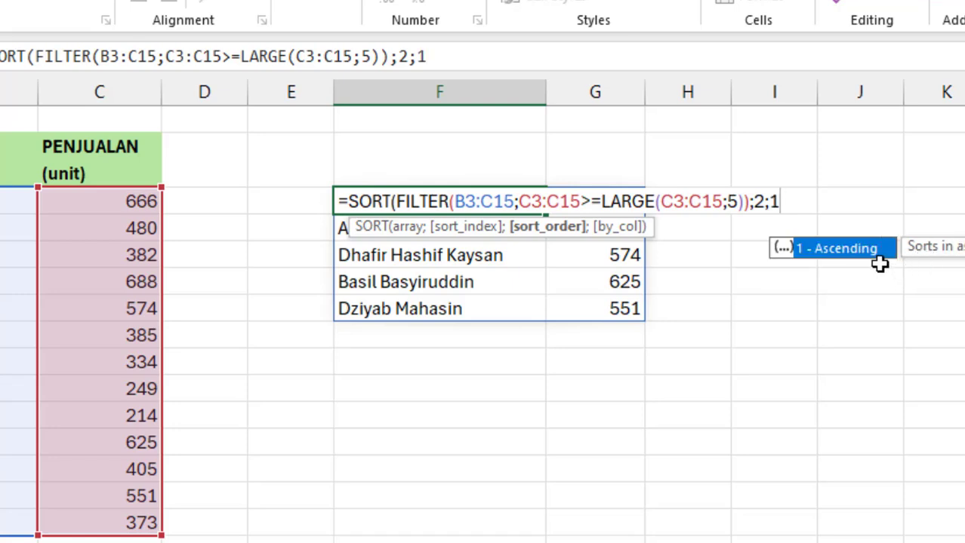
text())
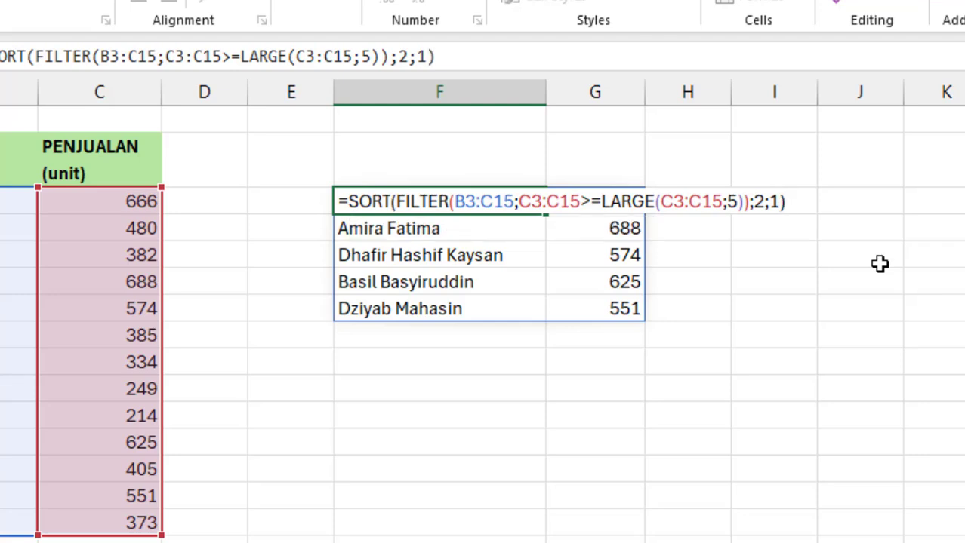
key(Return)
Step: Check the sorted top-five values, running from 407 up to 793
key(Up)
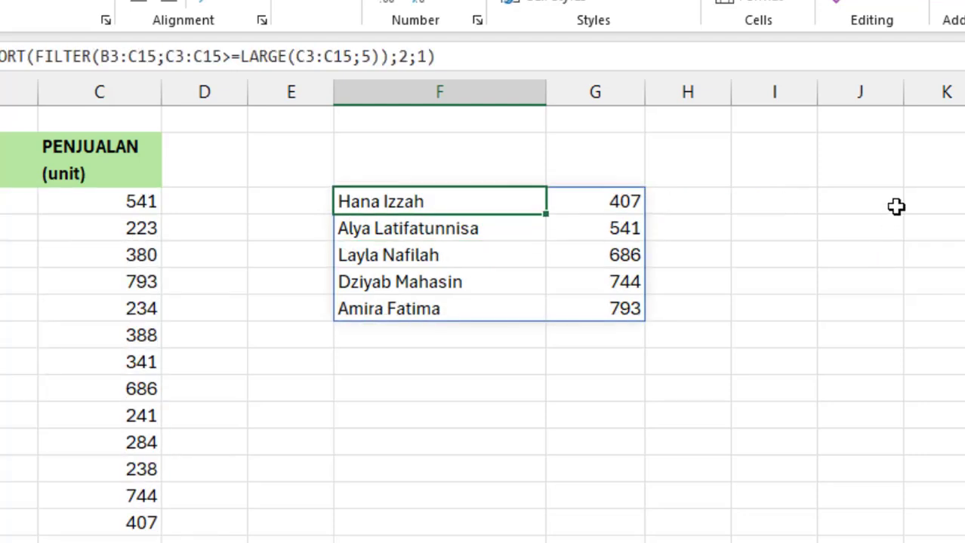
click(629, 205)
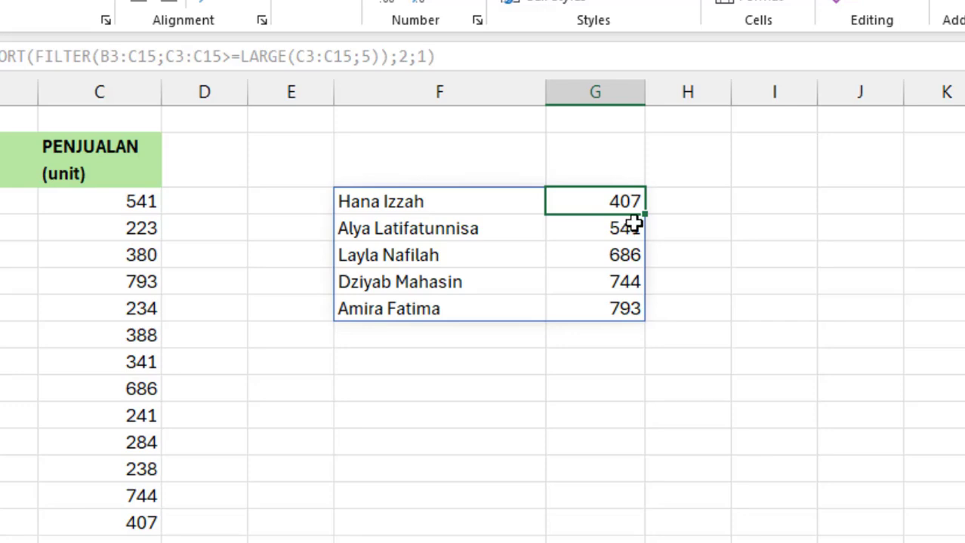
click(632, 236)
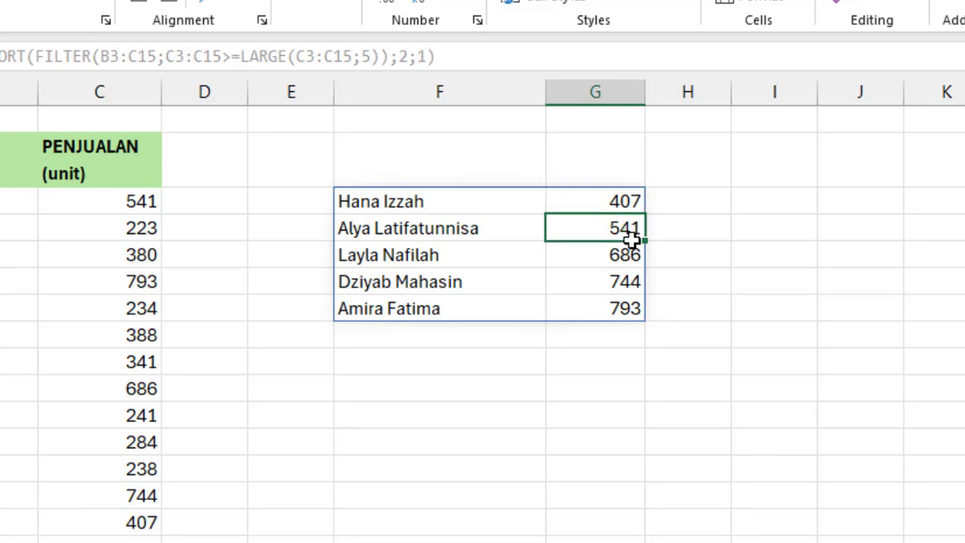
click(627, 281)
click(620, 306)
click(626, 227)
click(621, 205)
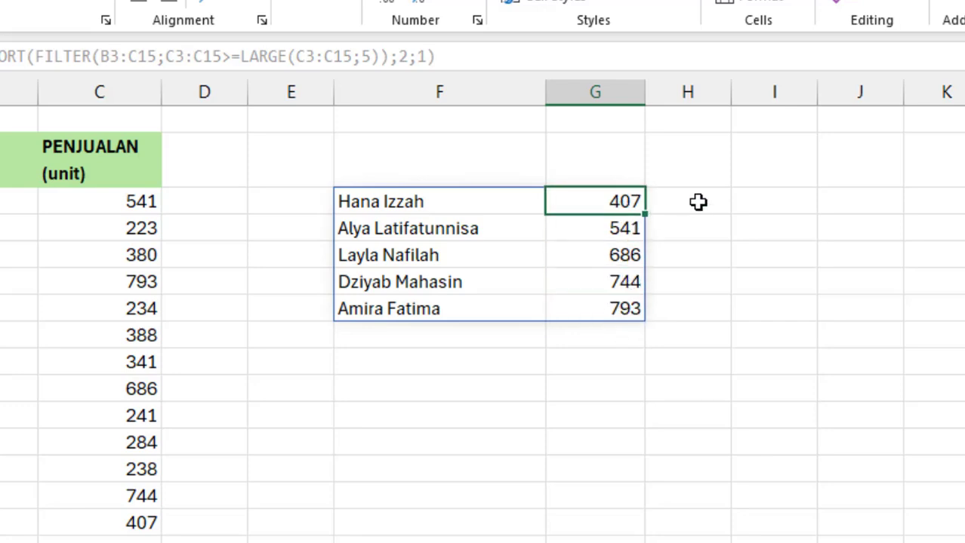
click(700, 202)
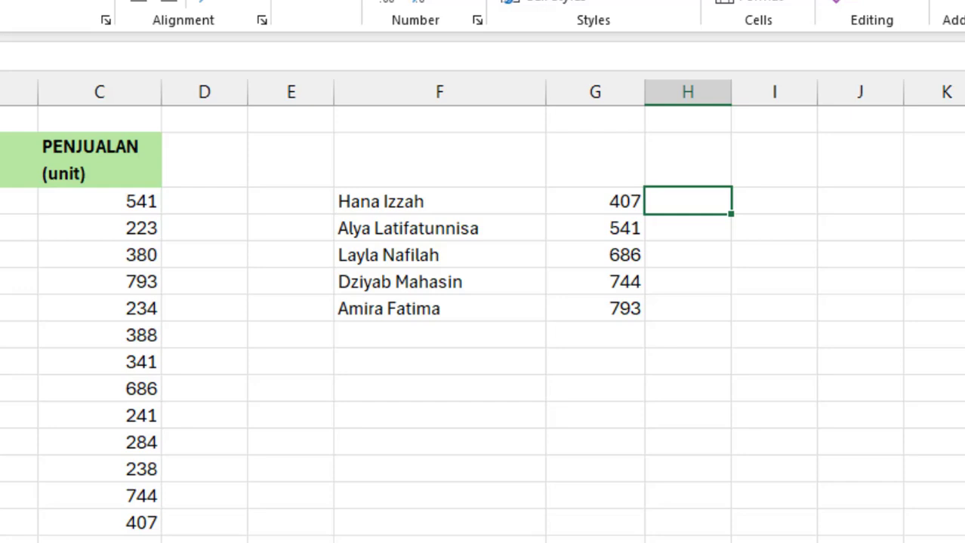
Step: Enter =RANK(G3;$G$3:$G$7) in H3 with an absolute ranking range
text(=R)
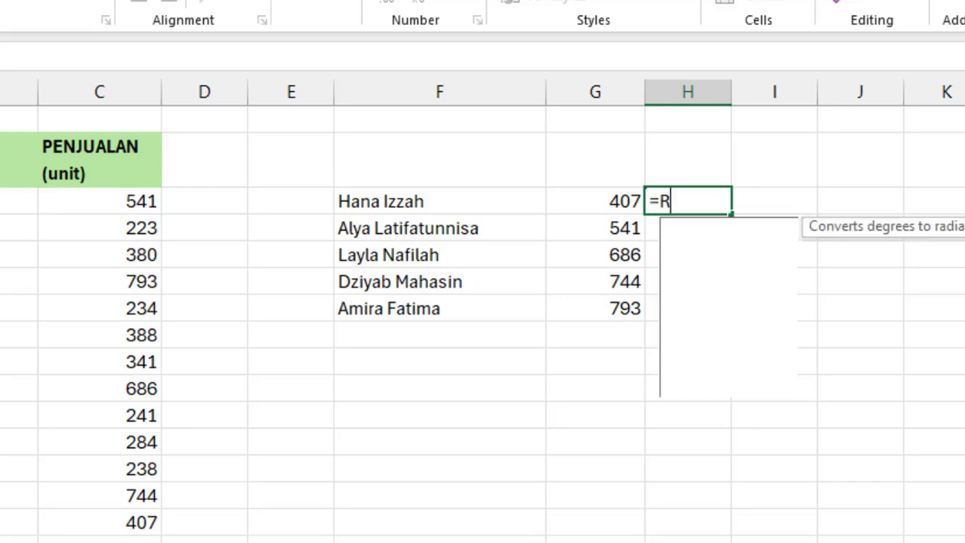
text(ANK.AVG()
key(BackSpace)
key(BackSpace)
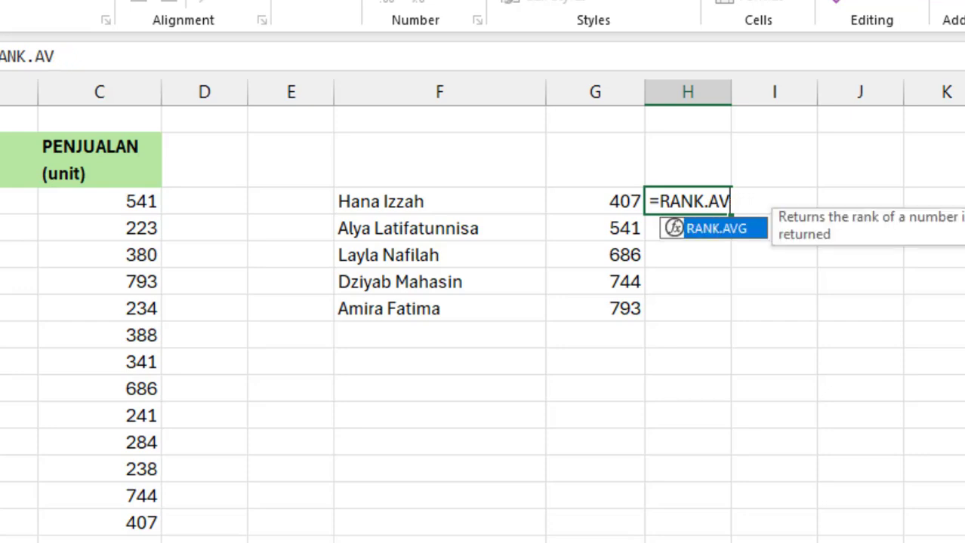
key(BackSpace)
key(BackSpace)
key(BackSpace)
text(()
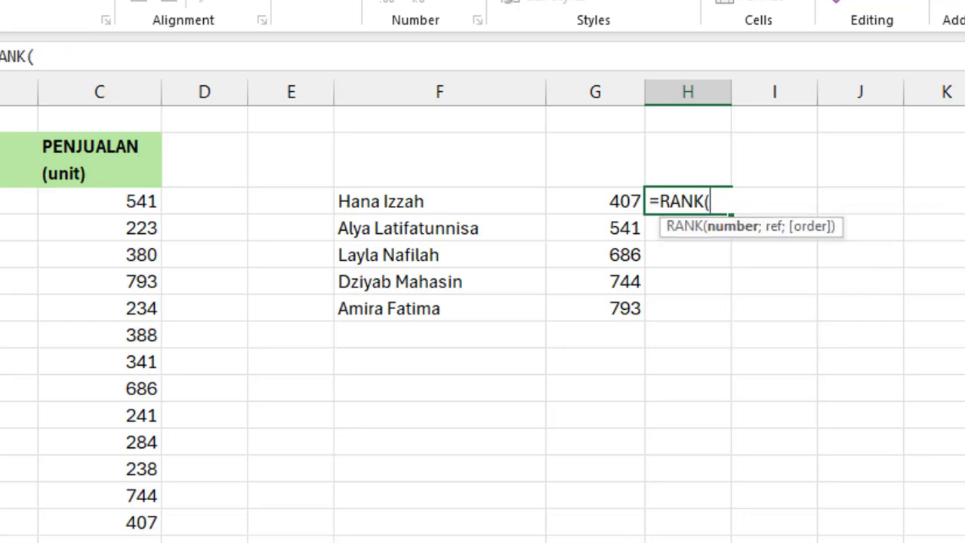
click(608, 199)
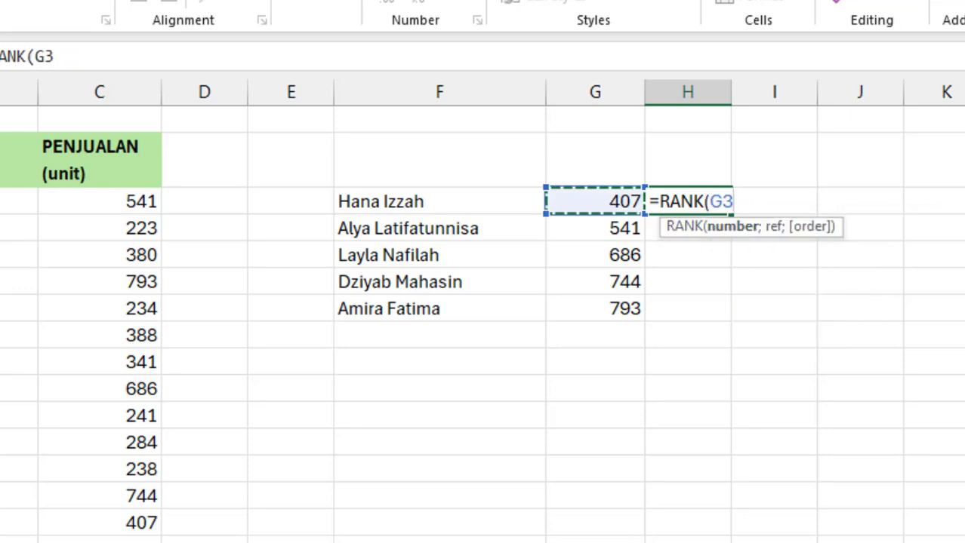
text(;)
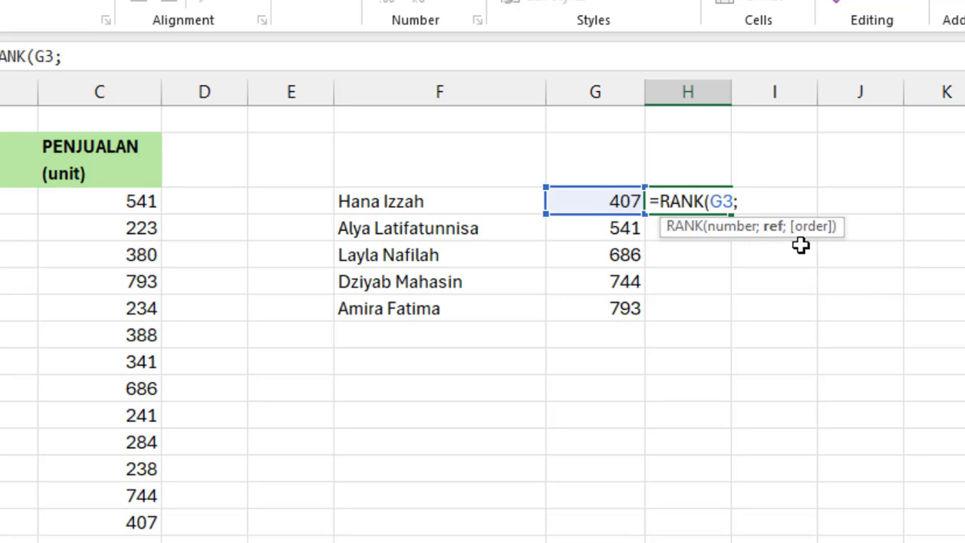
drag(622, 199, 619, 298)
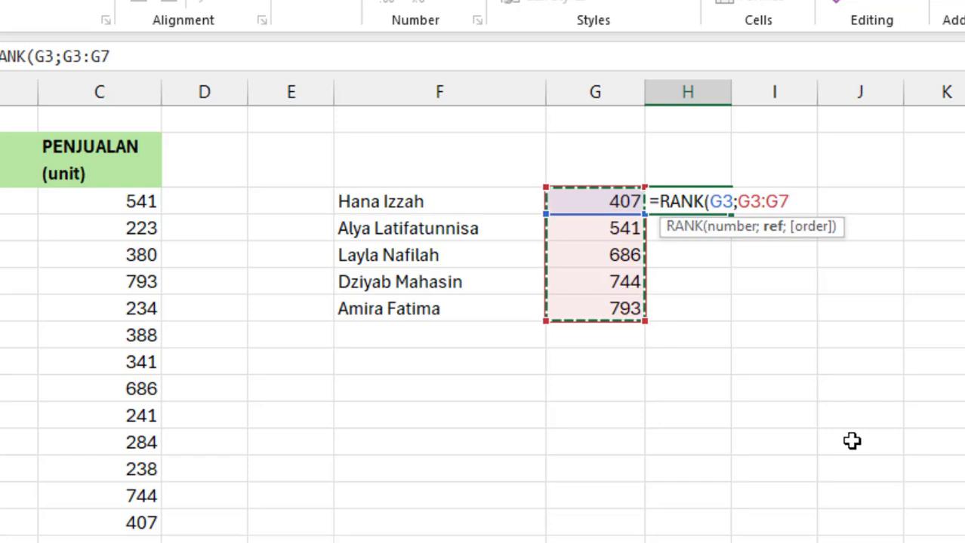
key(F4)
text())
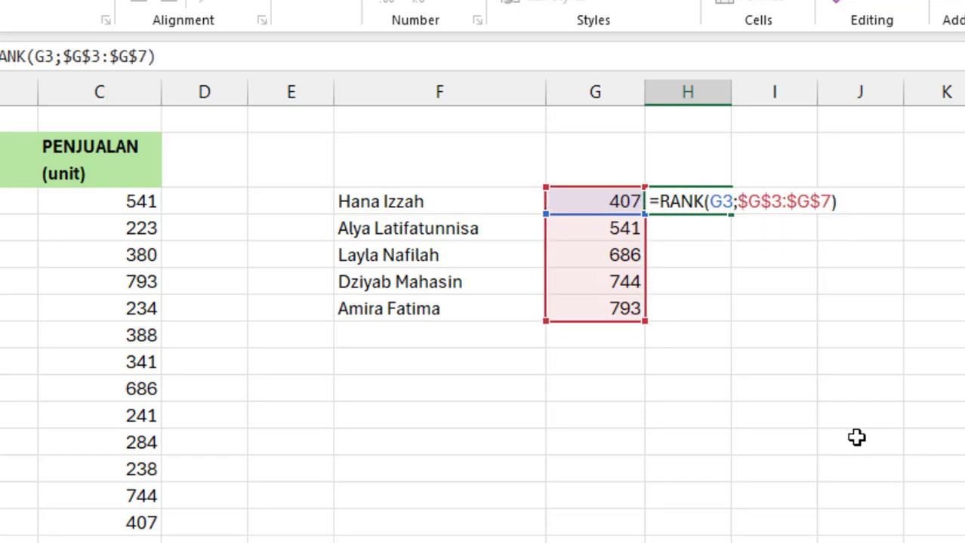
key(Return)
Step: Fill the rank formula down to H7, showing ranks 5 down to 1
key(Up)
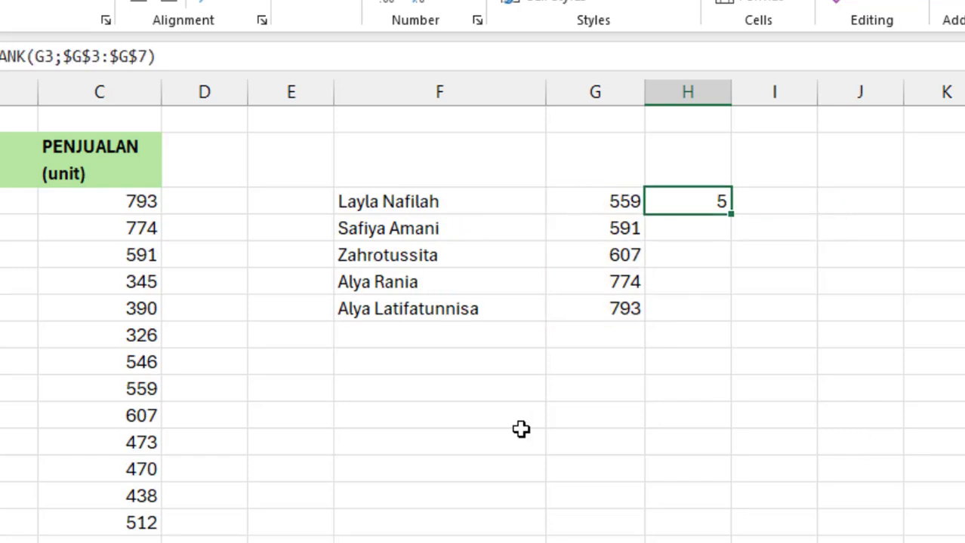
drag(731, 214, 731, 321)
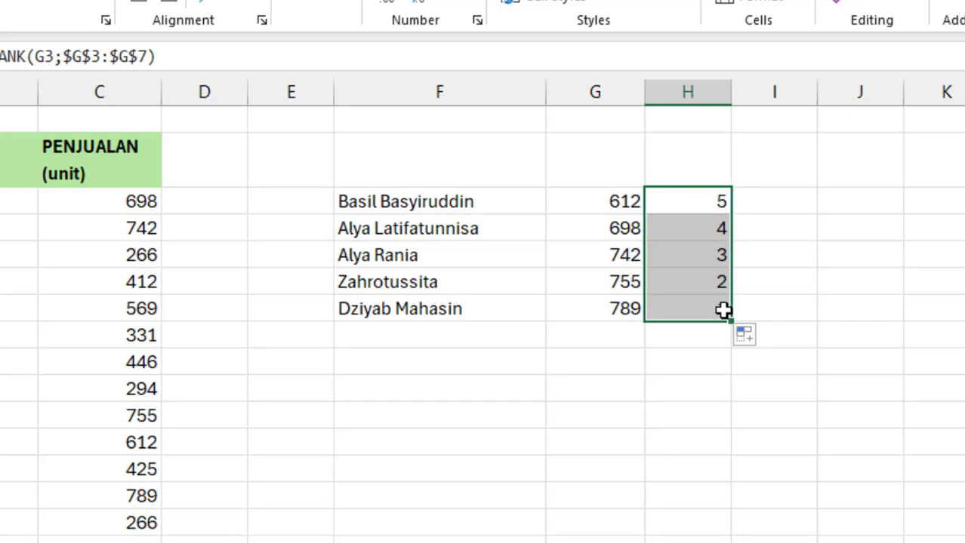
click(868, 259)
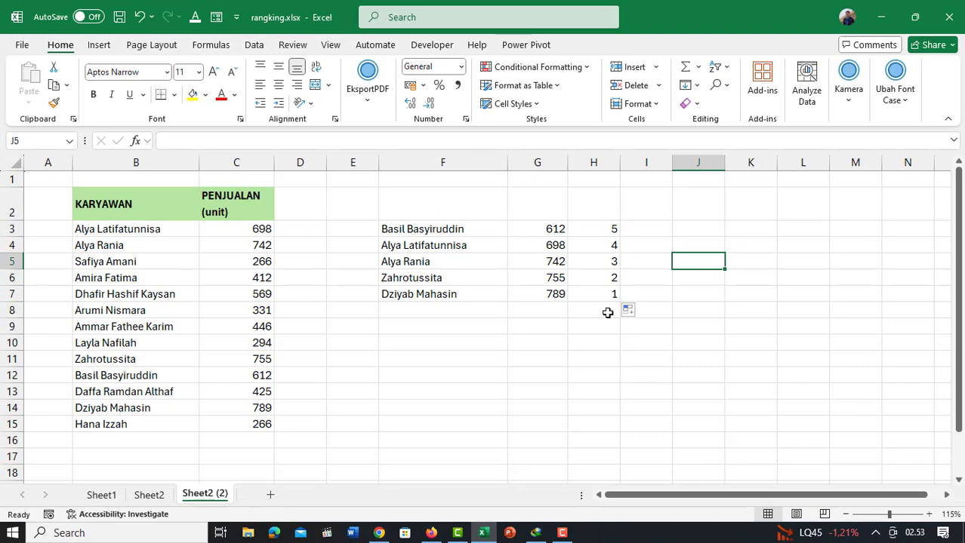
Step: Insert a Clustered Bar chart of F3:G7 and place it beside the table
drag(386, 227, 537, 294)
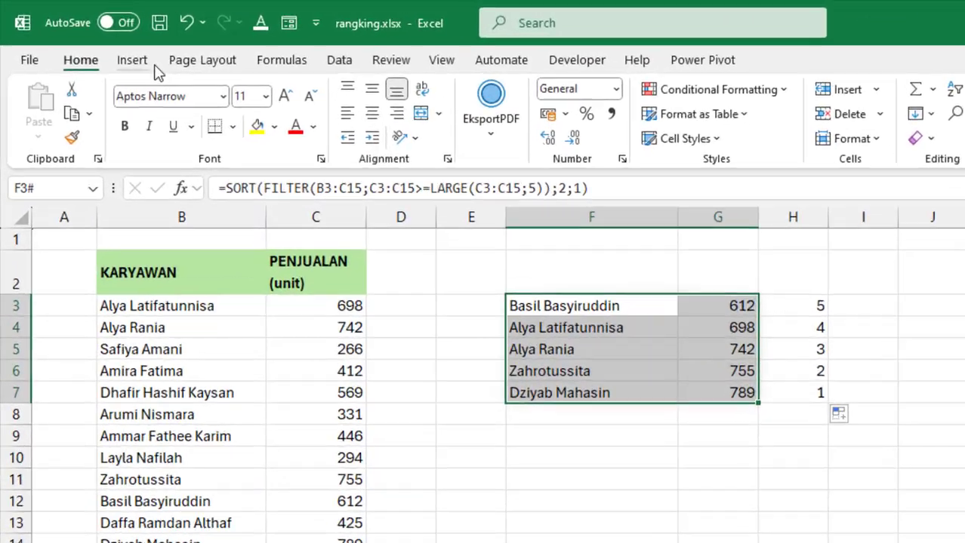
click(138, 63)
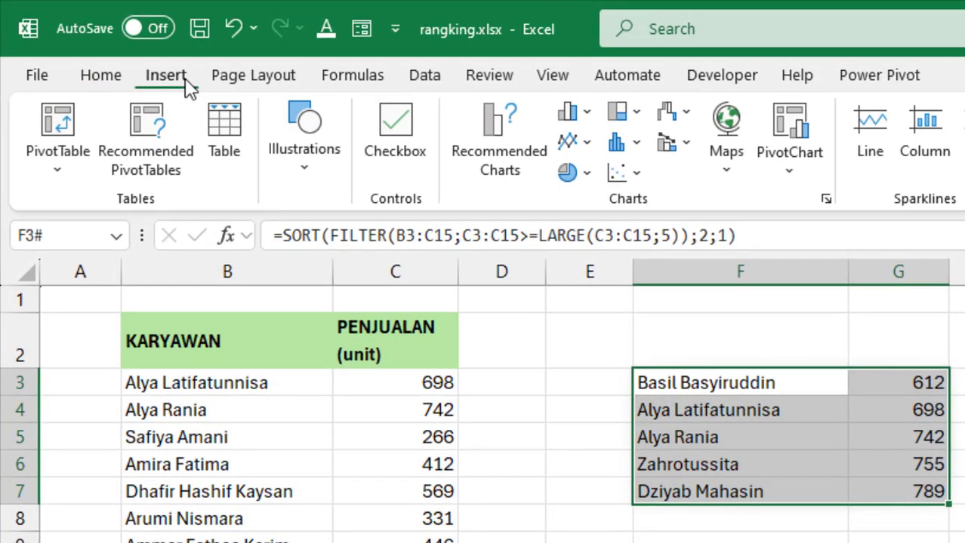
click(587, 117)
click(586, 437)
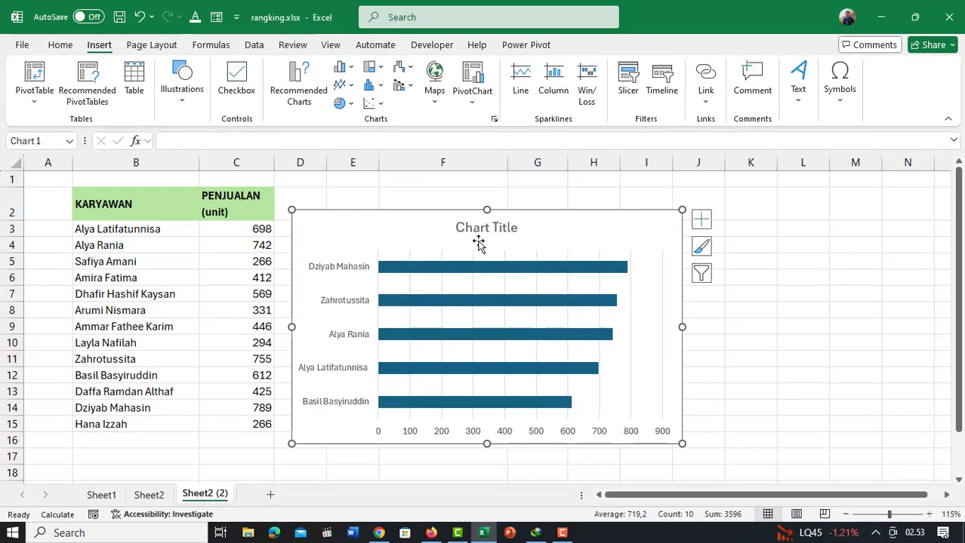
drag(478, 244, 668, 285)
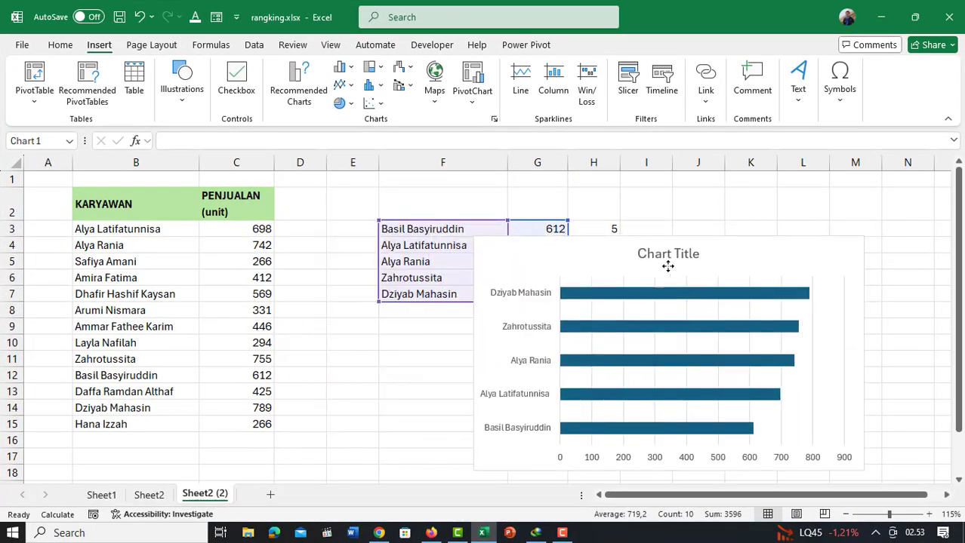
Step: Retitle the chart 'Peringkat 5 Besar Penjualan Bulan Januari 2024'
click(636, 270)
click(676, 269)
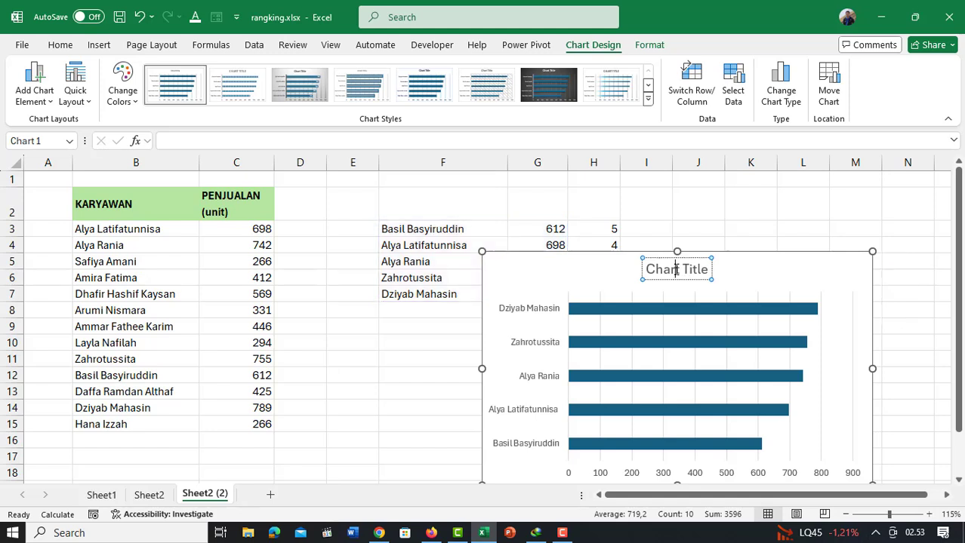
text(P)
text(eringka)
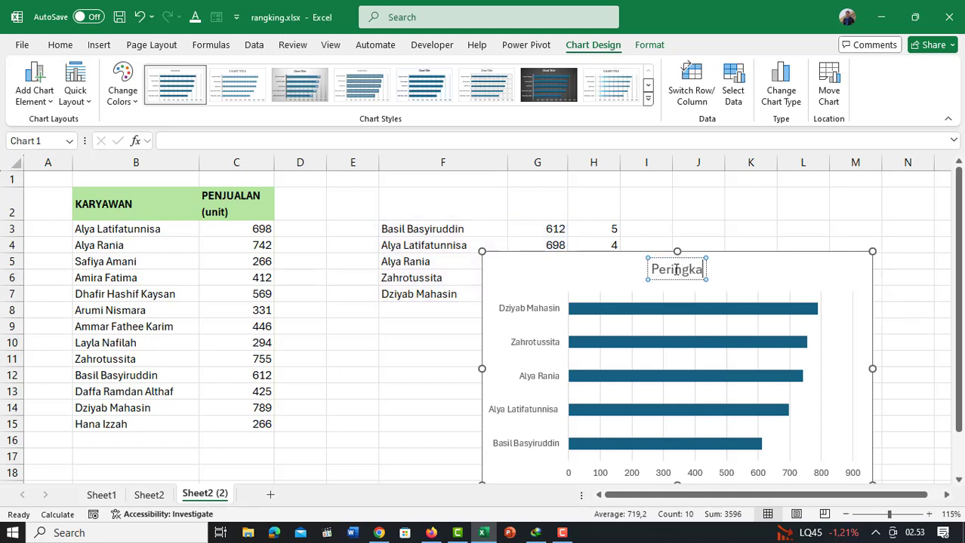
text(t 5)
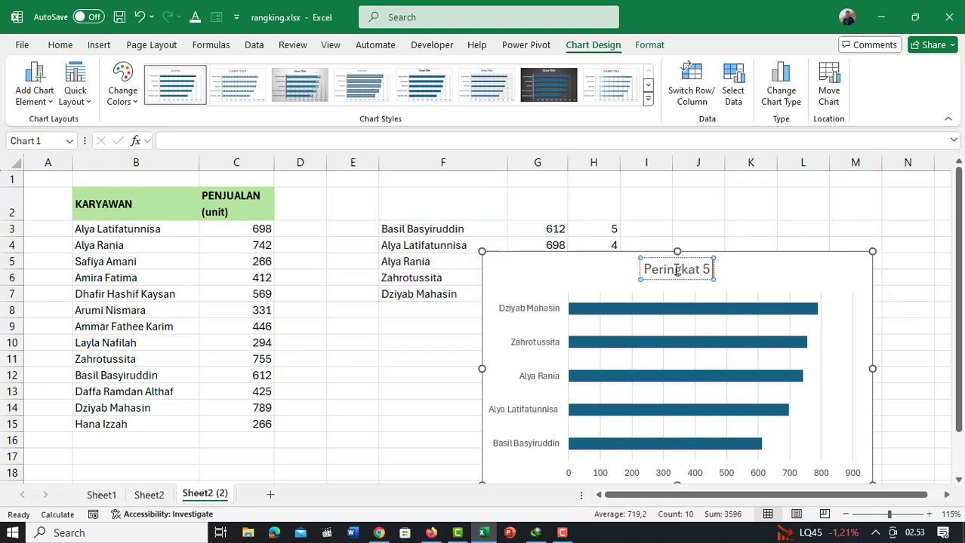
text( Besar Penjua)
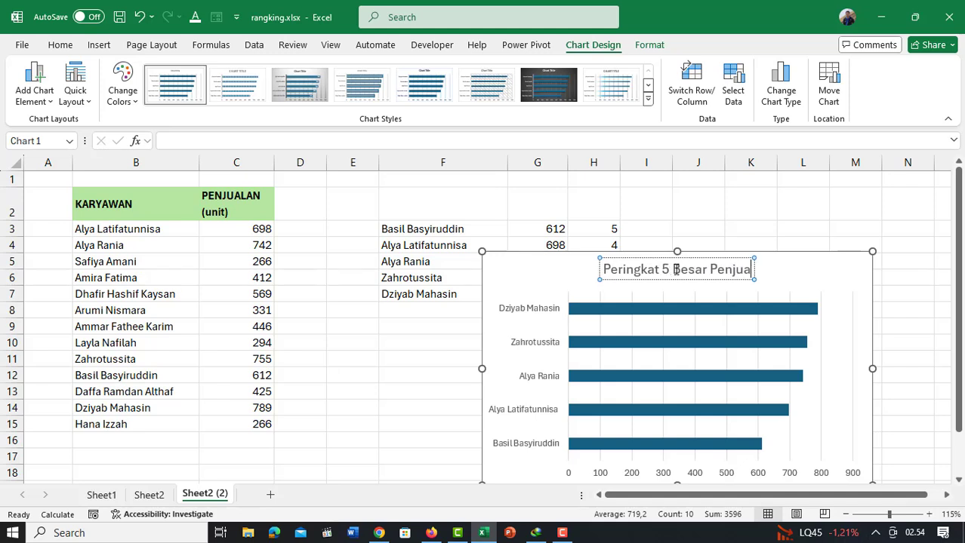
text(lan Bulan)
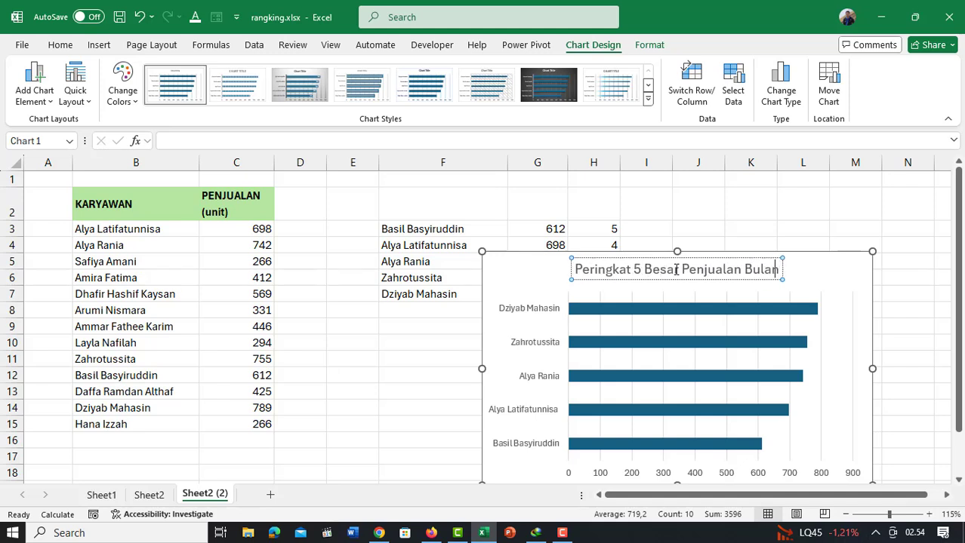
text( Januar)
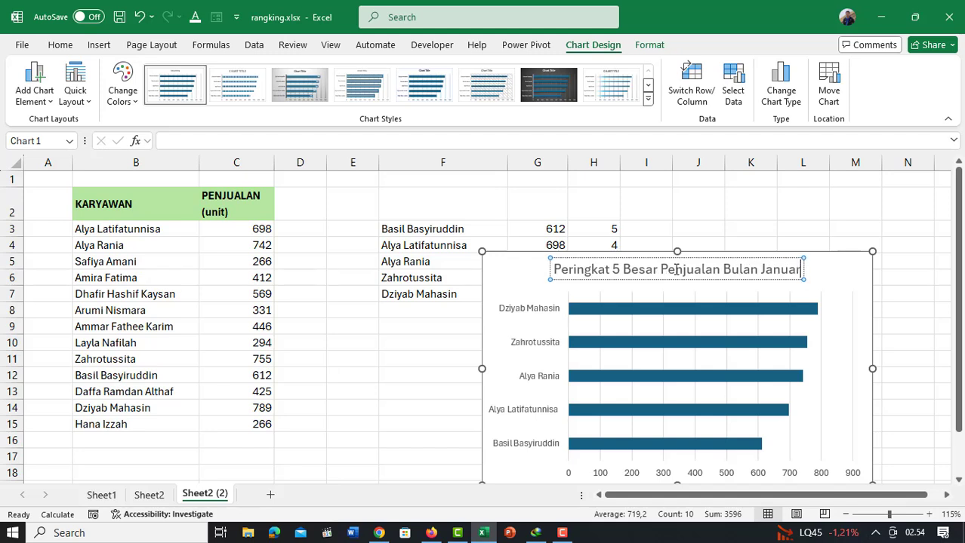
text(i2)
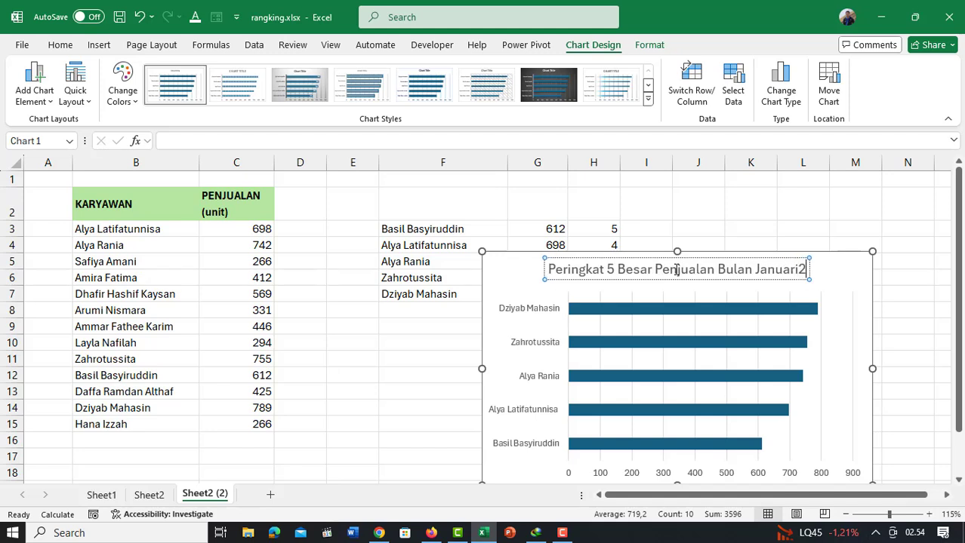
text(02)
key(BackSpace)
key(BackSpace)
key(BackSpace)
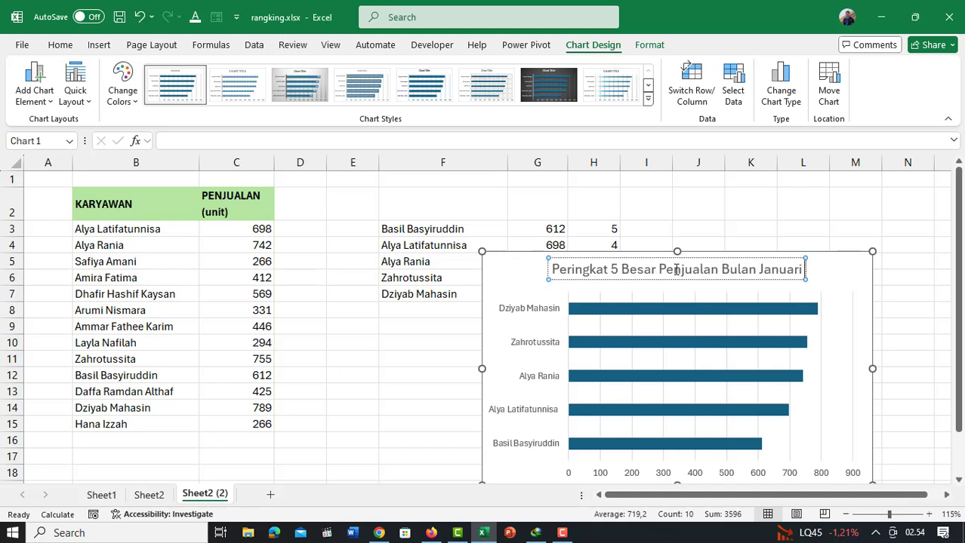
text( 2024)
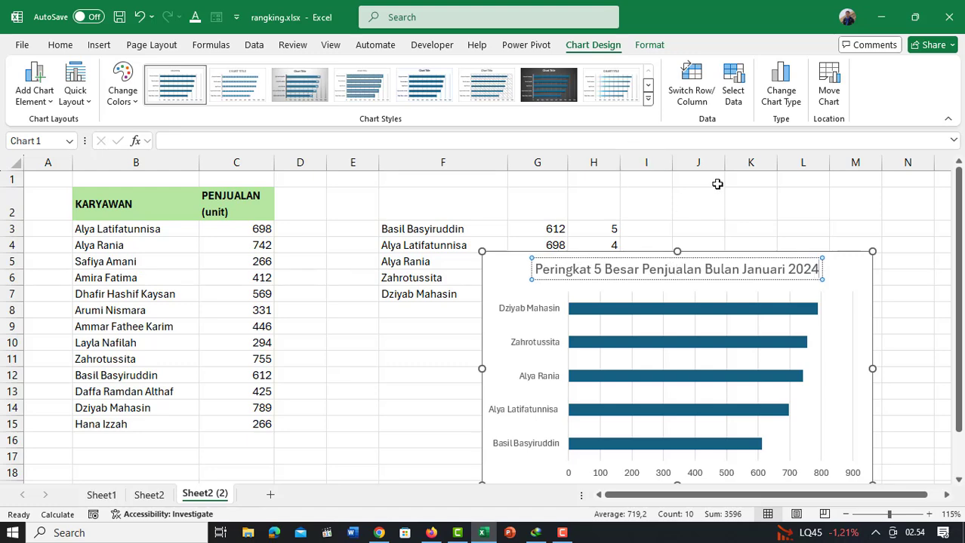
click(726, 191)
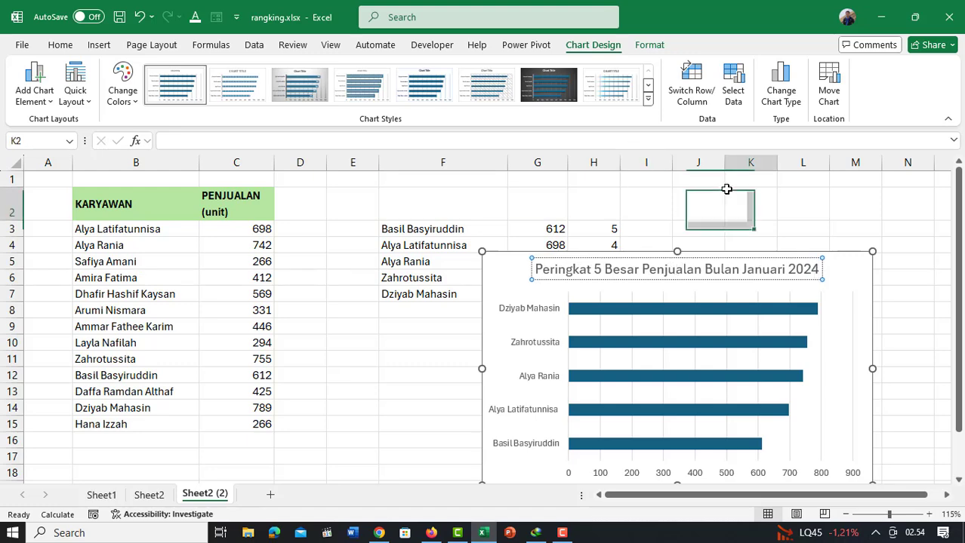
Step: Move the chart up beside the sales table and recalculate five times to watch bars re-rank
click(737, 270)
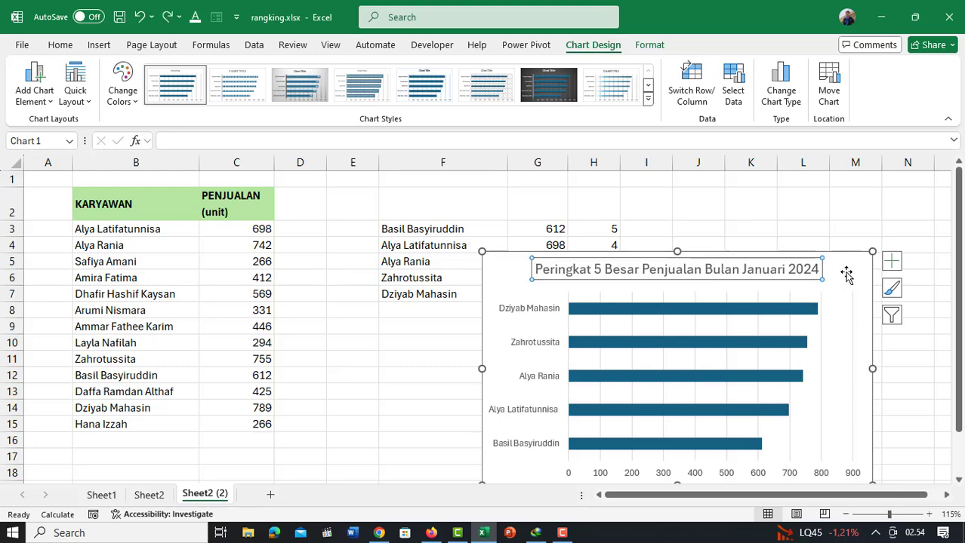
drag(845, 273, 657, 203)
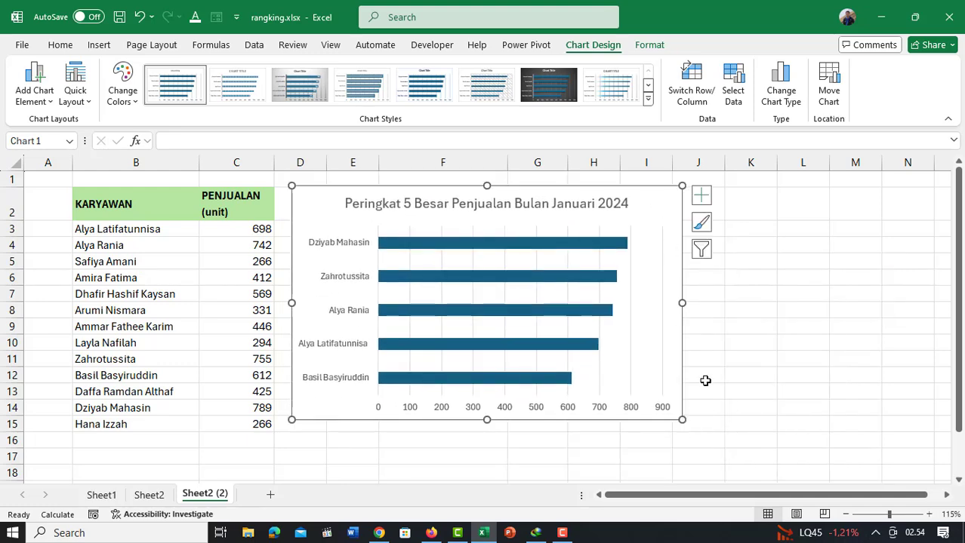
key(F9)
key(F9)
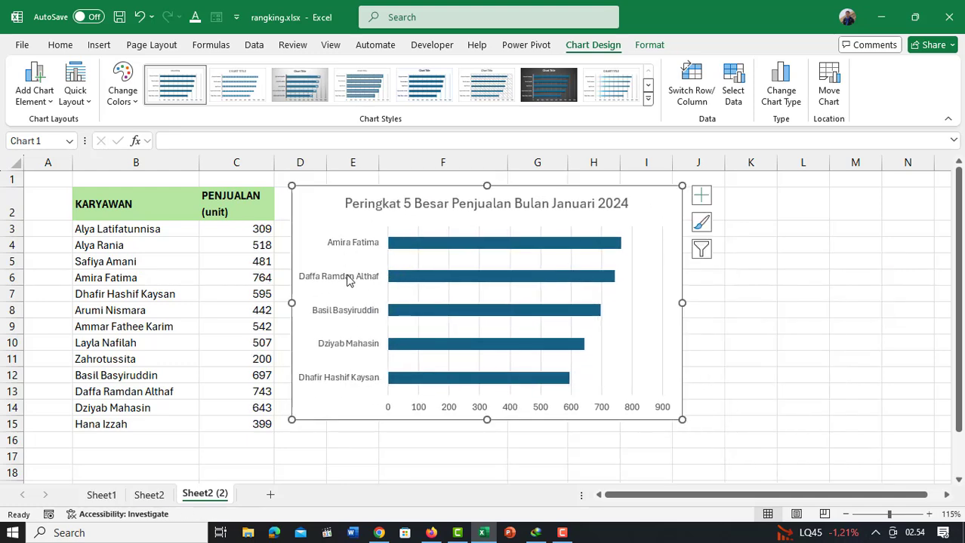
key(F9)
key(F9)
key(F9)
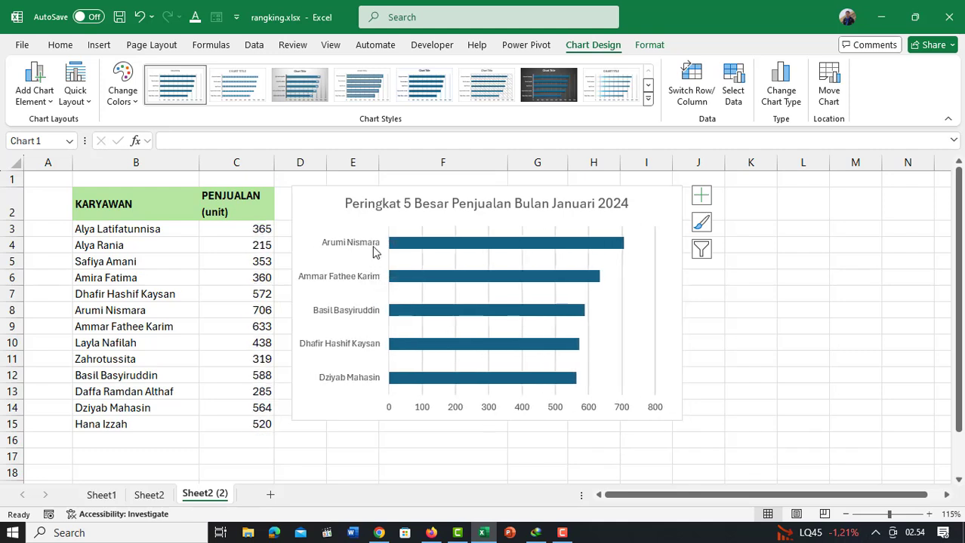
key(F9)
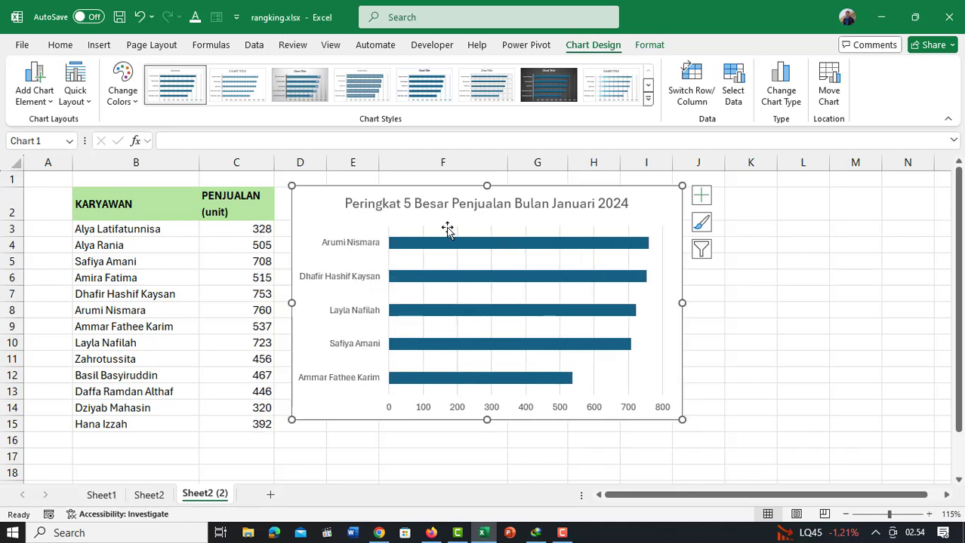
key(F9)
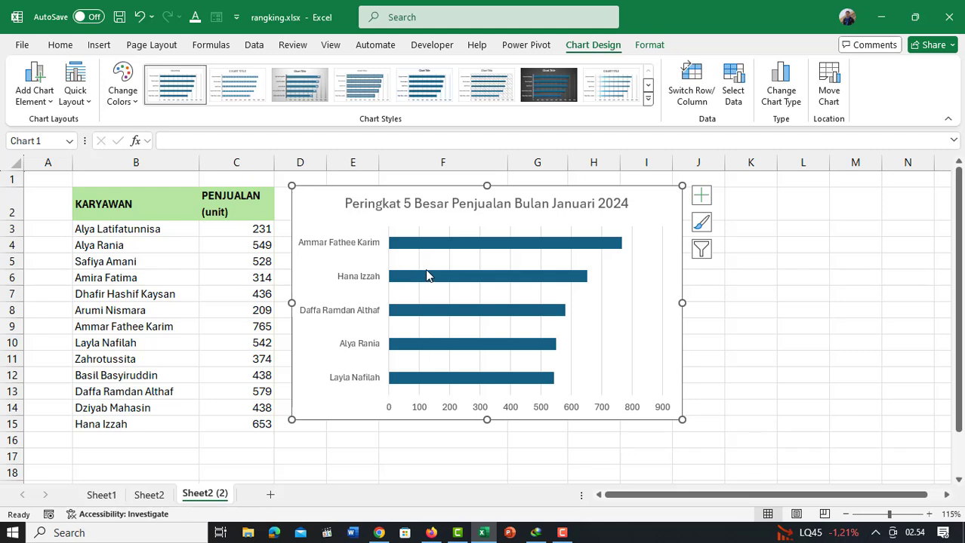
key(F9)
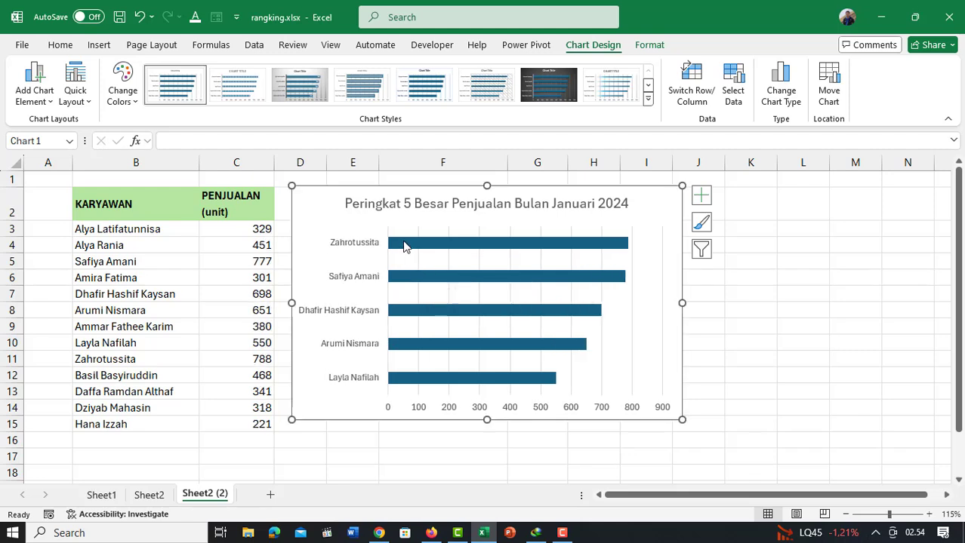
mouse_move(415, 250)
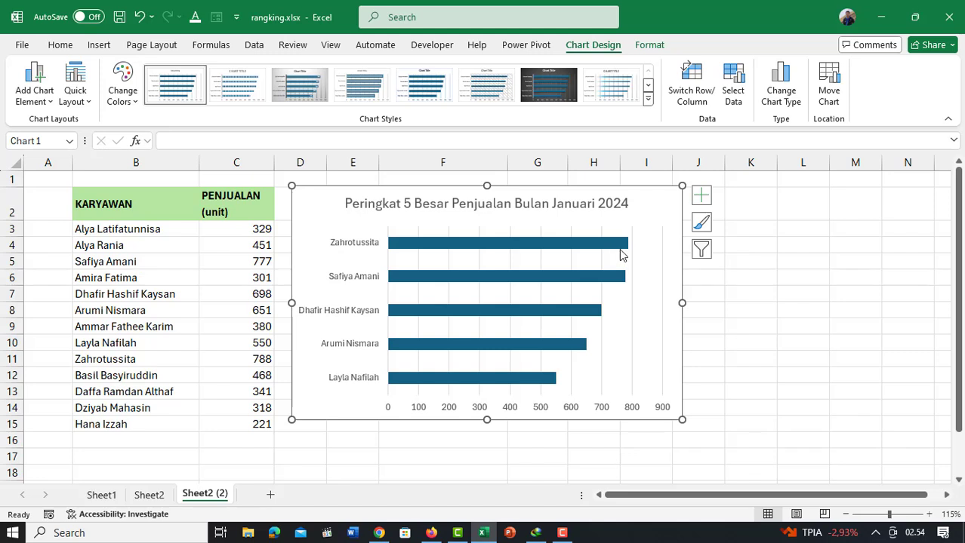
mouse_move(621, 255)
Step: Copy the ranks in H3:H7 and paste them into the chart as a second series
mouse_move(660, 202)
mouse_down()
mouse_move(720, 328)
mouse_move(708, 299)
mouse_up()
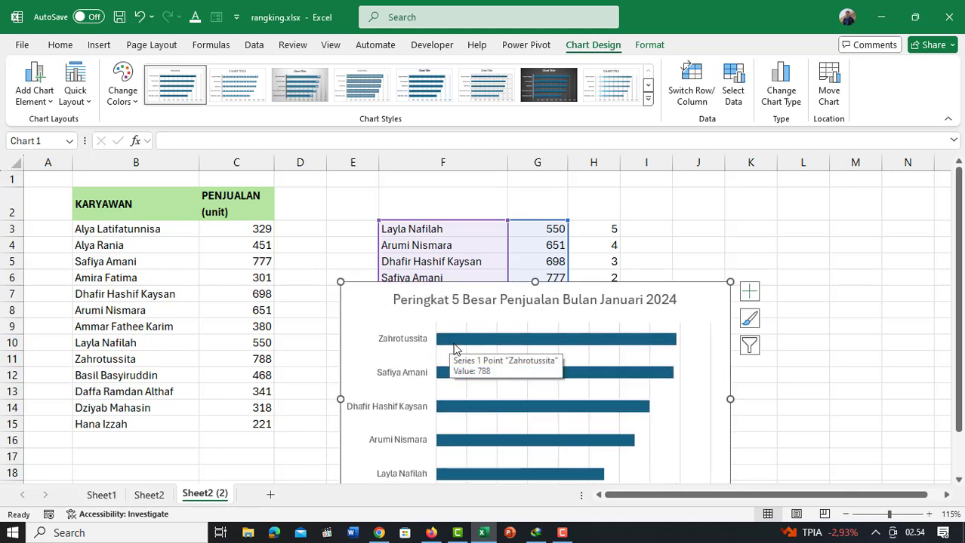
drag(693, 301, 688, 348)
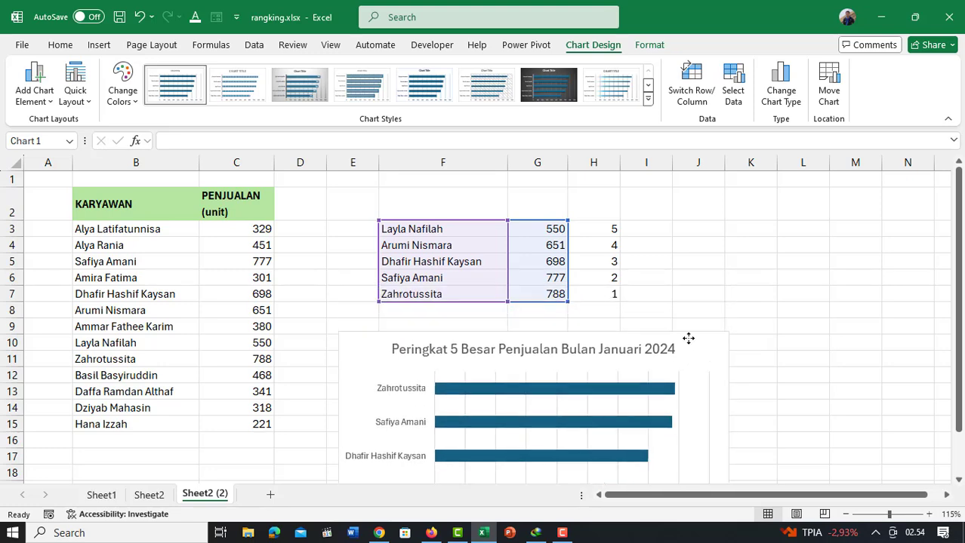
drag(611, 227, 614, 295)
right_click(597, 222)
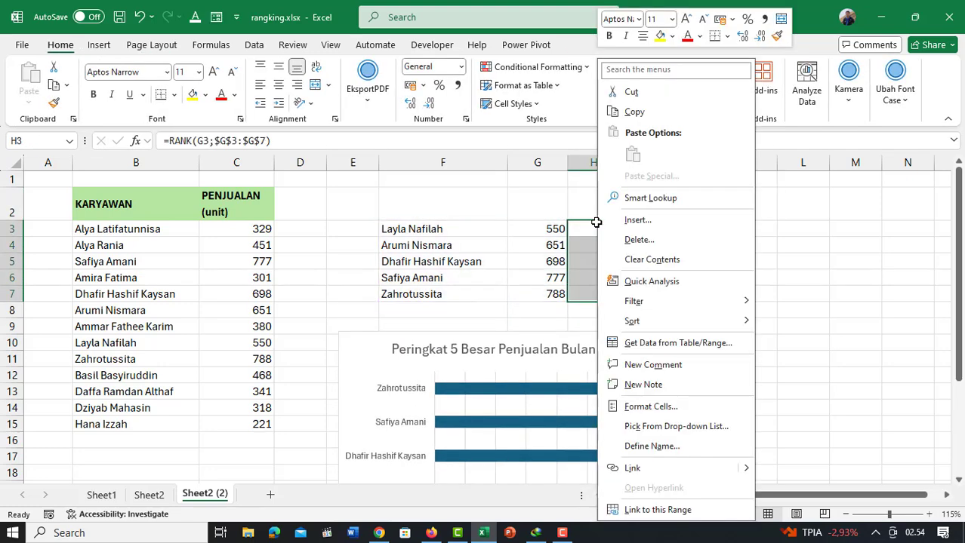
click(634, 111)
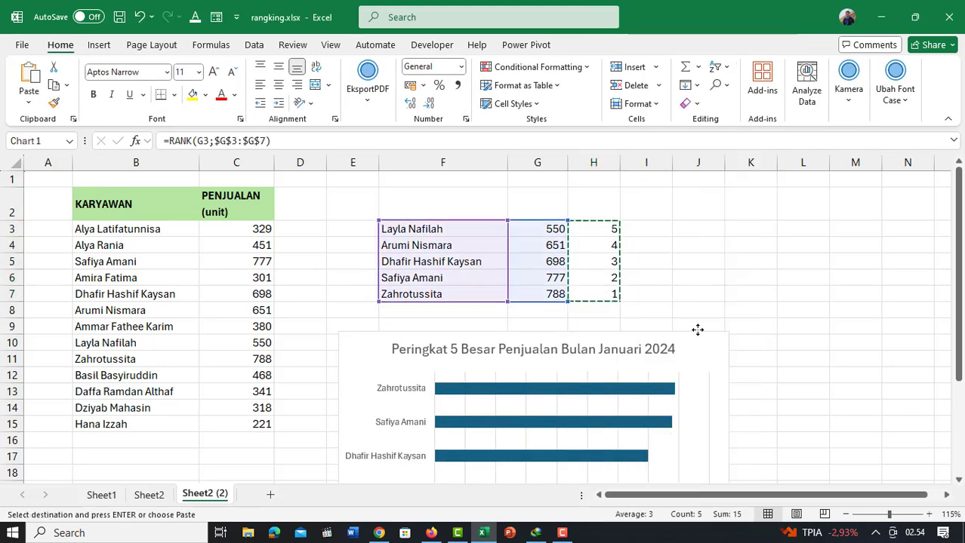
drag(703, 350, 689, 200)
right_click(678, 198)
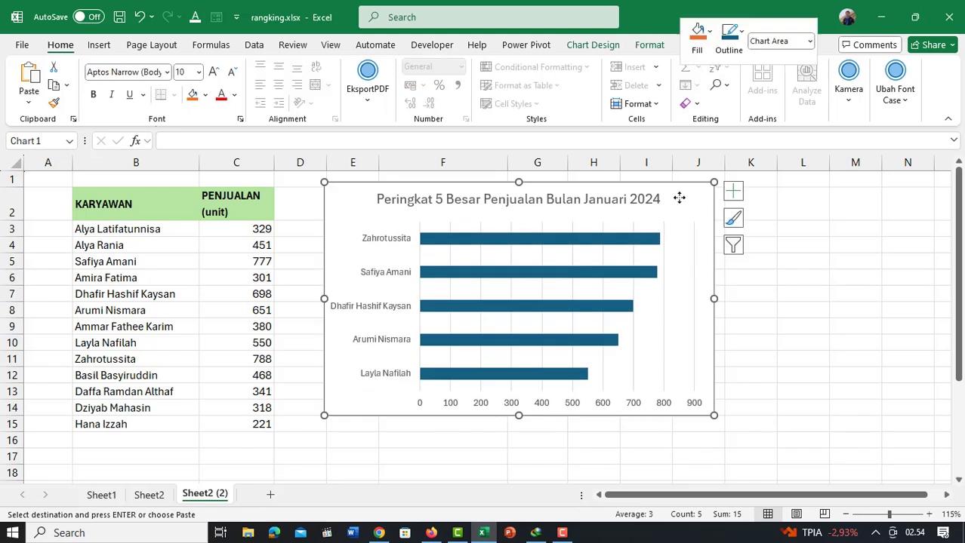
click(715, 182)
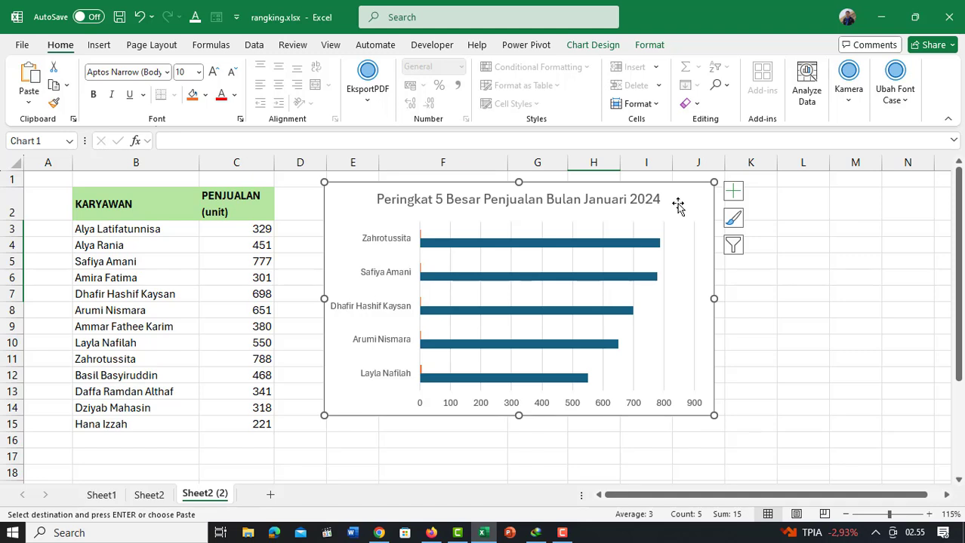
mouse_move(677, 204)
mouse_down()
mouse_move(681, 302)
mouse_move(663, 219)
mouse_up()
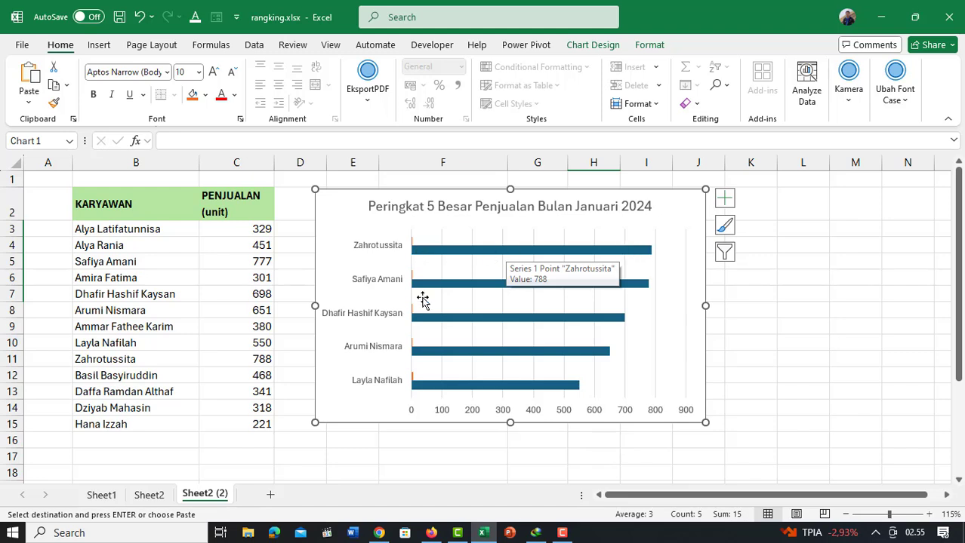
click(608, 259)
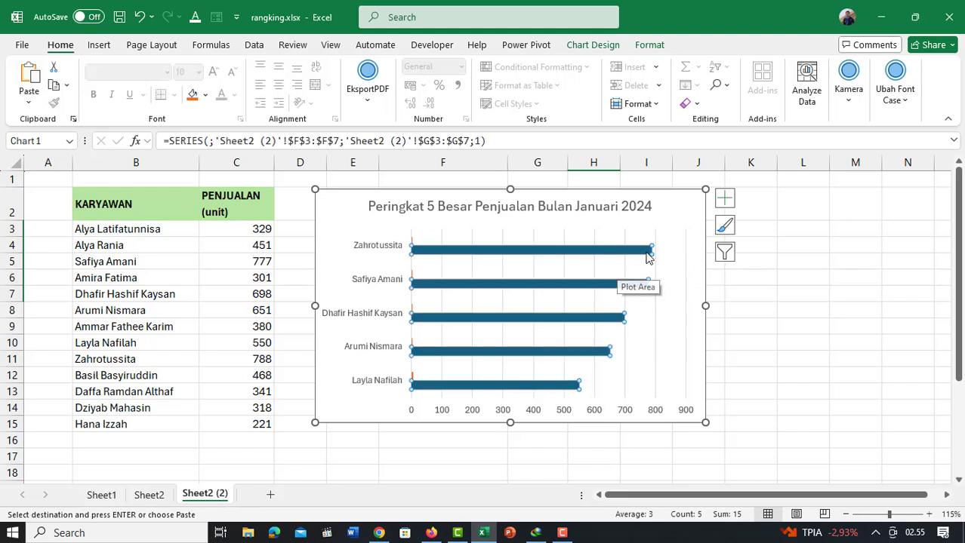
Step: Format the sales series with 100% Series Overlap and 92% Gap Width, docking the pane
right_click(633, 249)
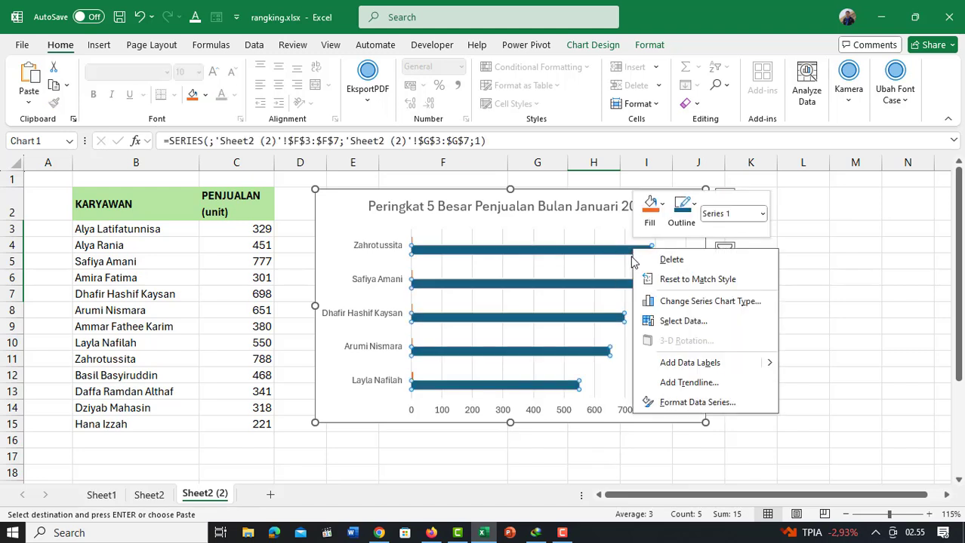
click(688, 402)
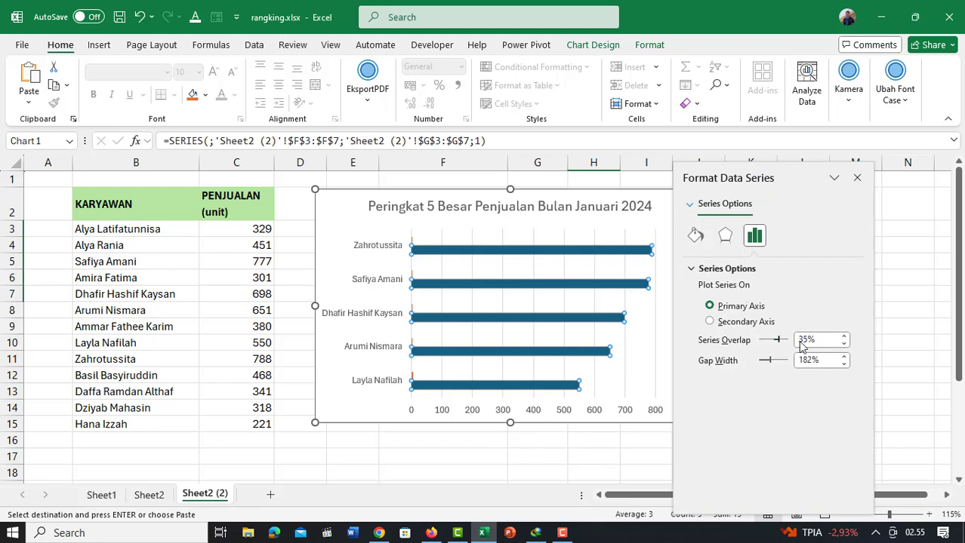
drag(775, 340, 786, 340)
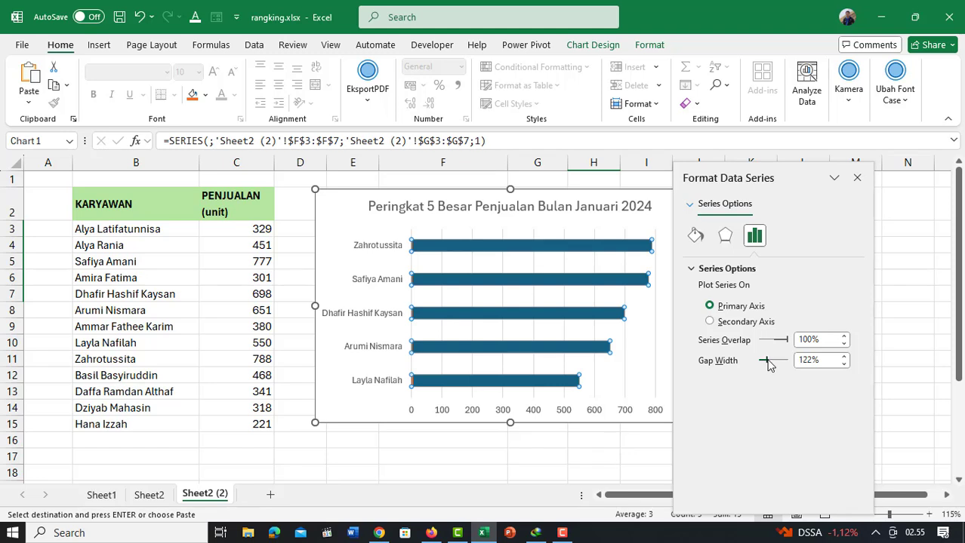
drag(768, 365, 766, 364)
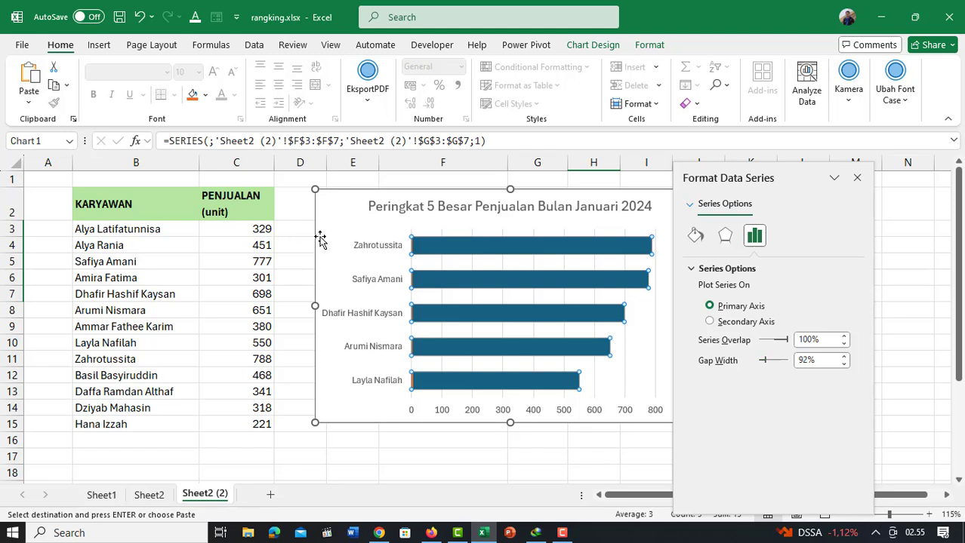
double_click(803, 178)
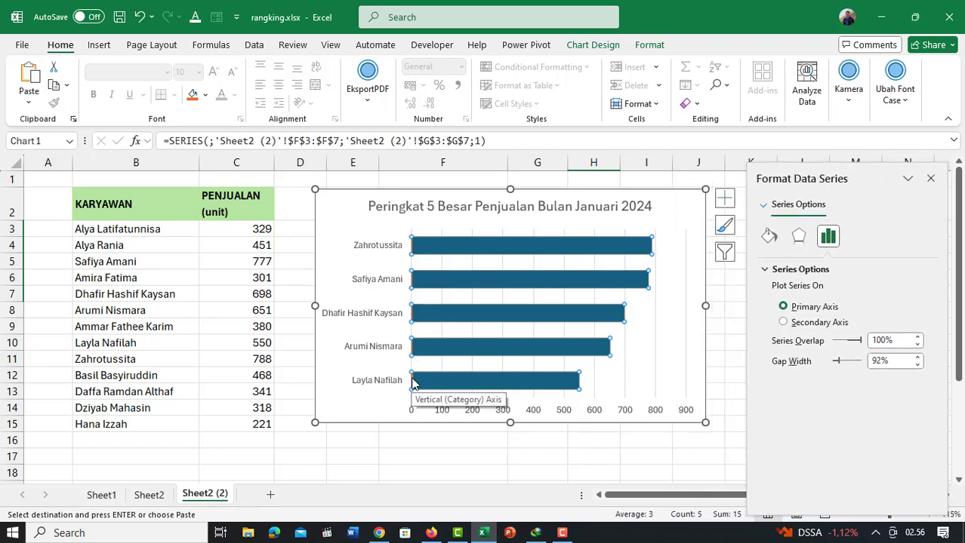
Step: Set the rank series (Series 2) to No fill so only the blue sales bars remain visible
click(768, 213)
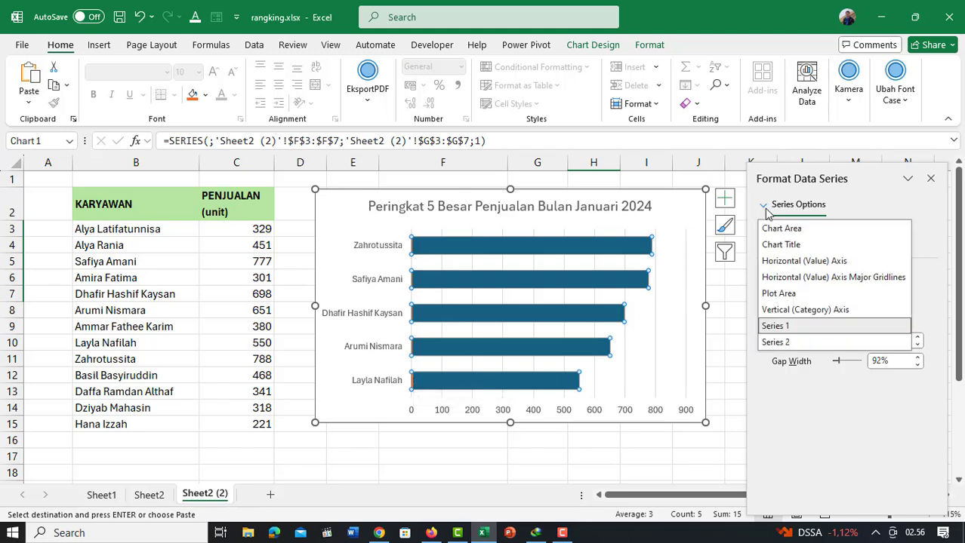
click(785, 341)
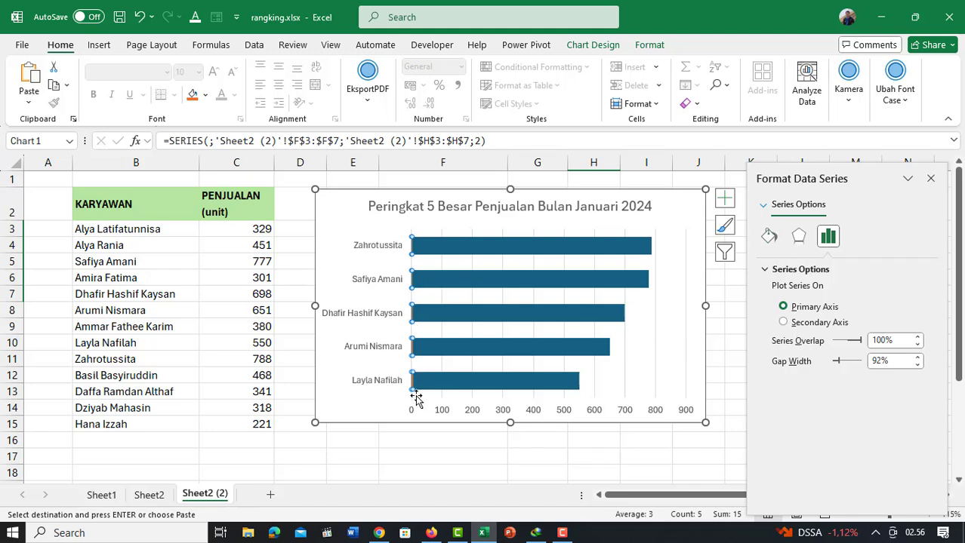
click(769, 238)
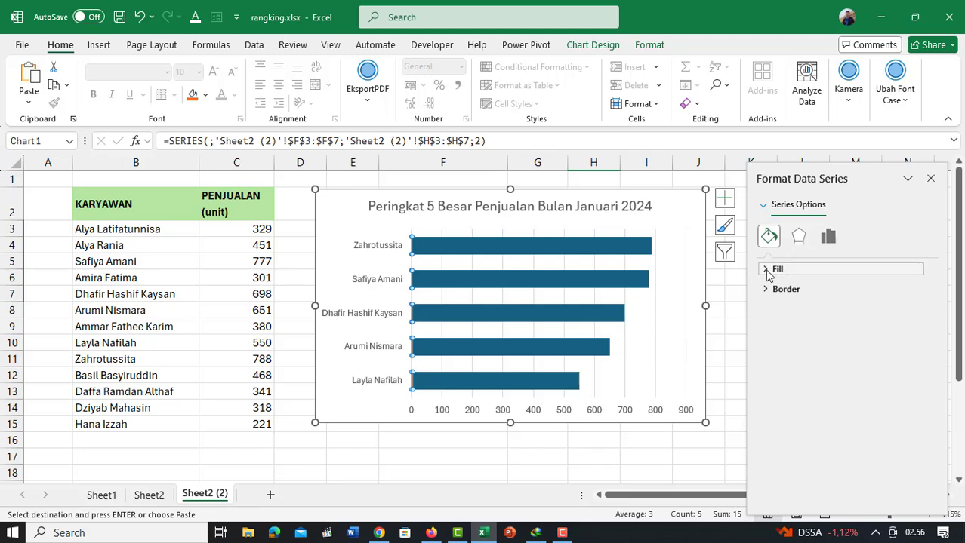
click(767, 271)
click(792, 293)
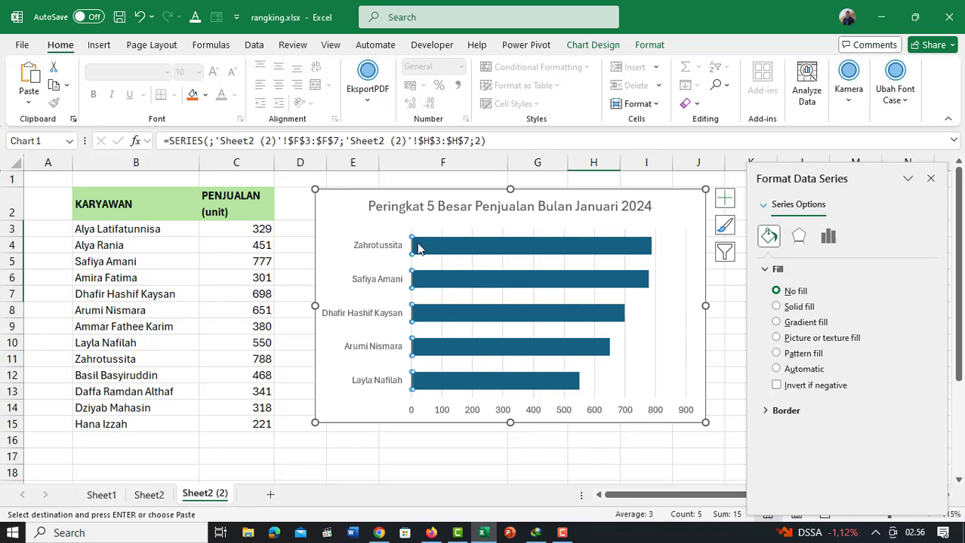
mouse_move(421, 253)
click(584, 45)
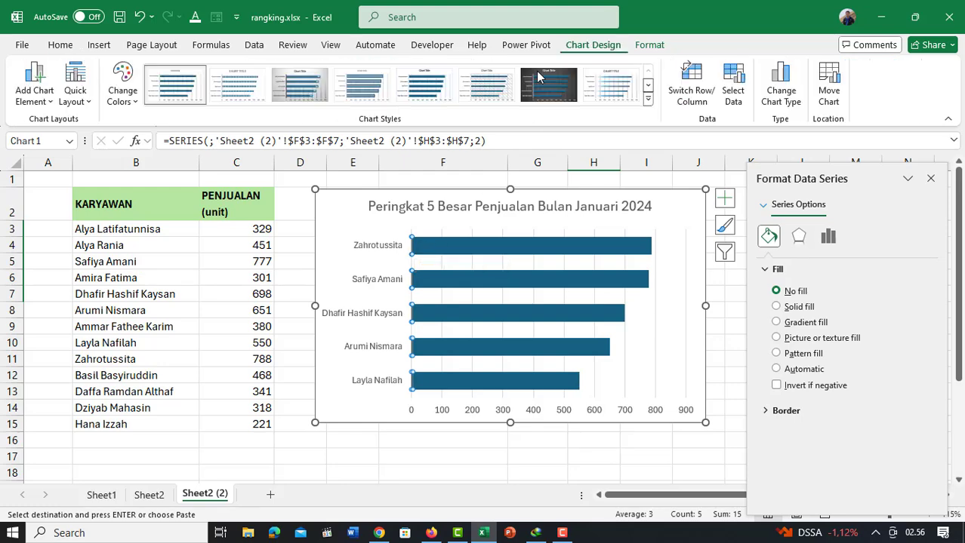
Step: Add centred data labels showing rank numbers 1 to 5 and colour them white
click(44, 100)
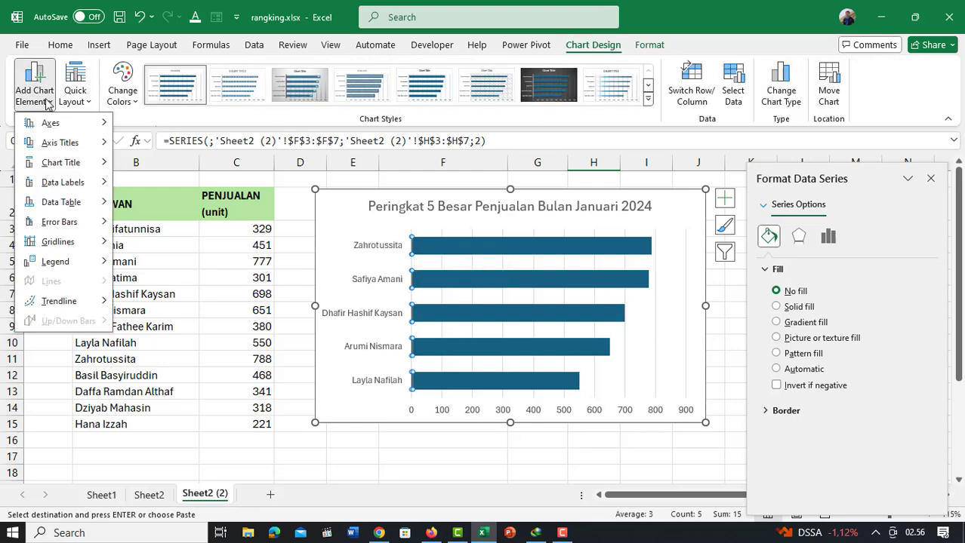
mouse_move(95, 188)
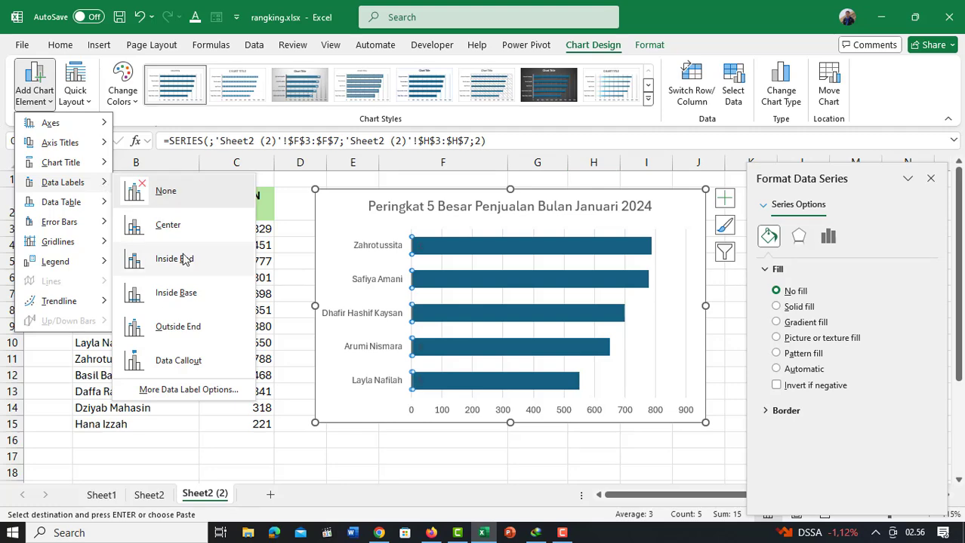
click(179, 226)
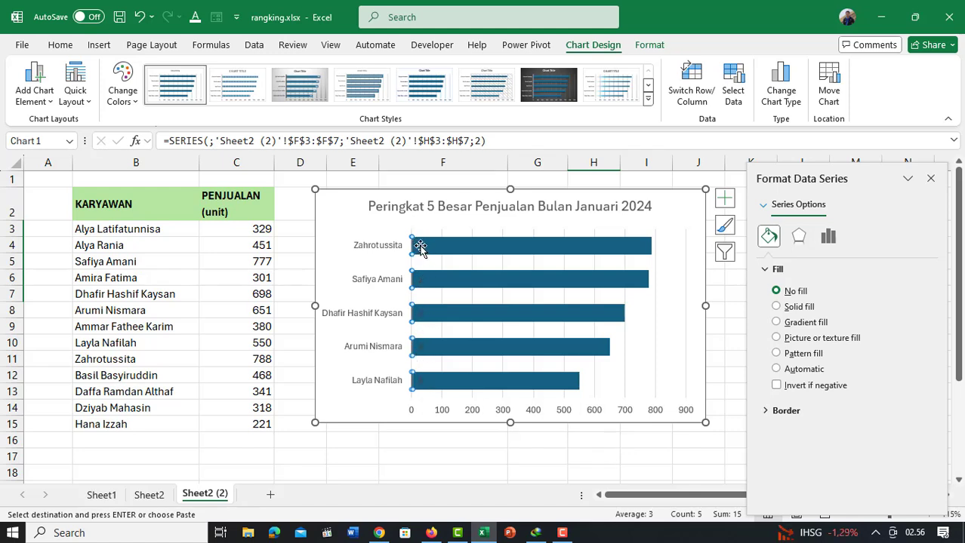
click(421, 244)
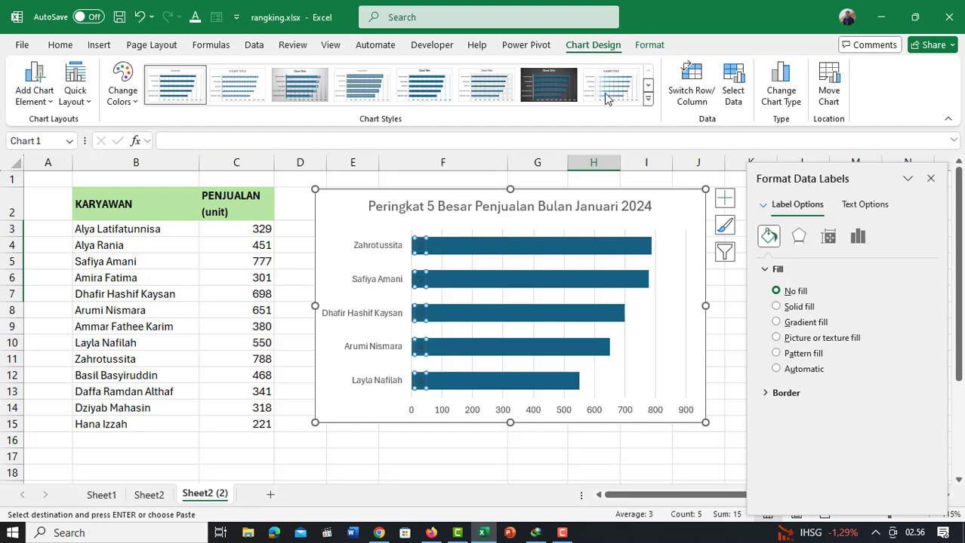
click(58, 46)
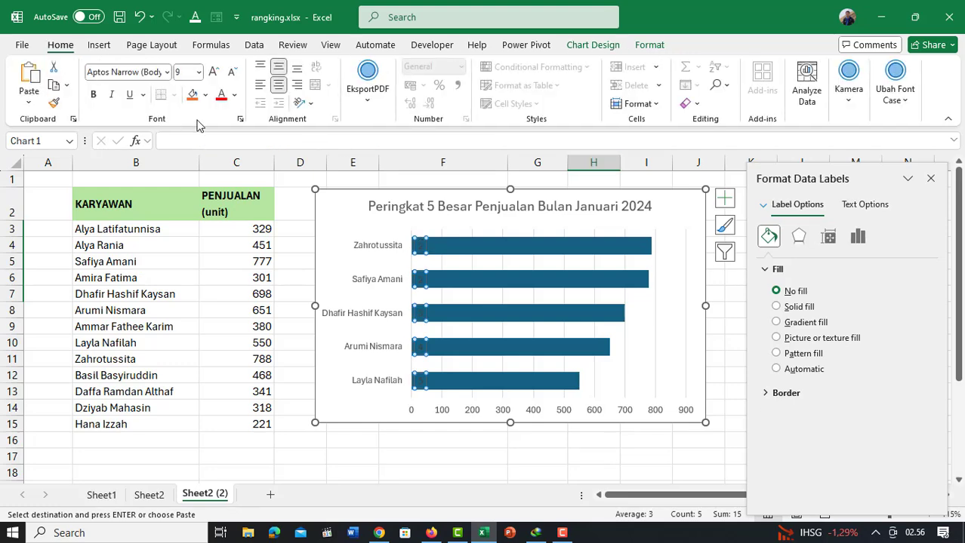
click(234, 95)
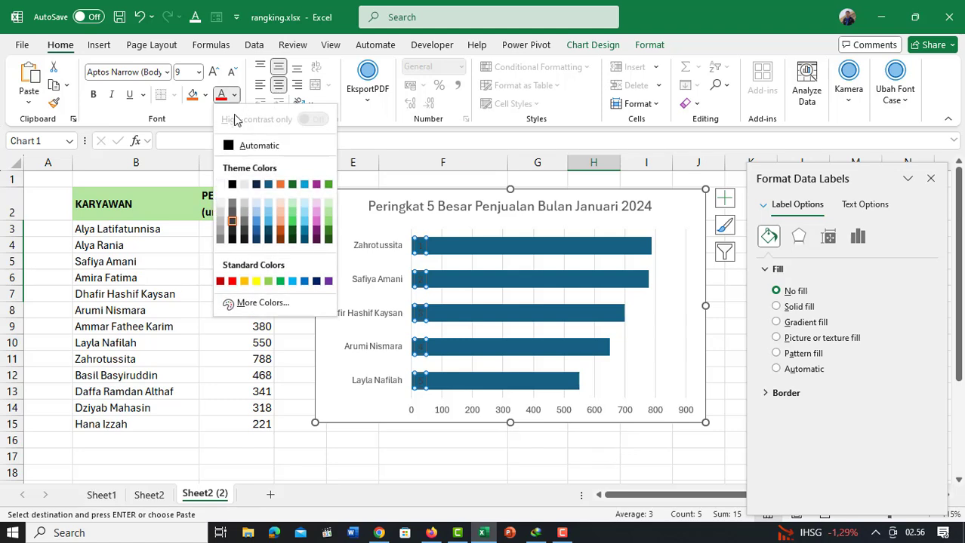
click(220, 186)
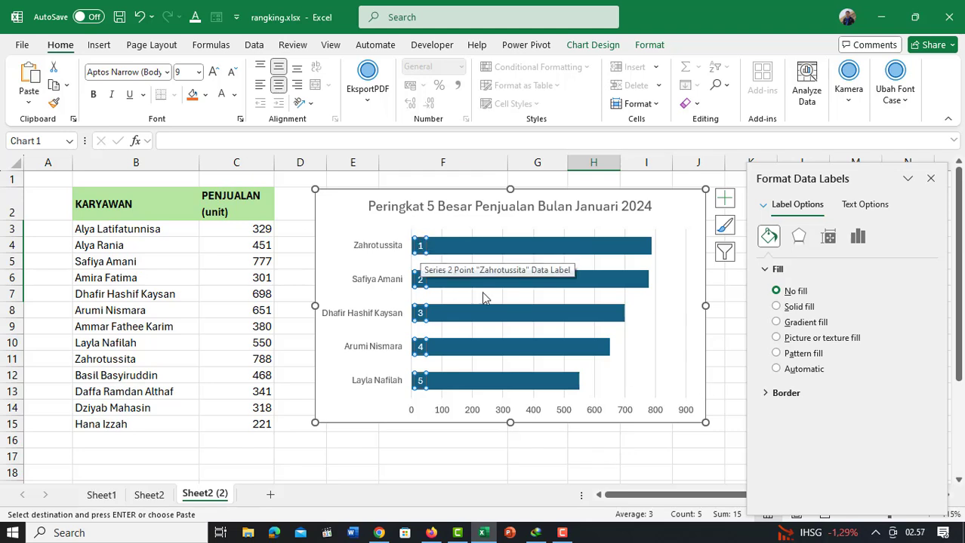
Step: Apply the custom number format "Peringkat" General to the rank labels so they read Peringkat 1–5
right_click(420, 243)
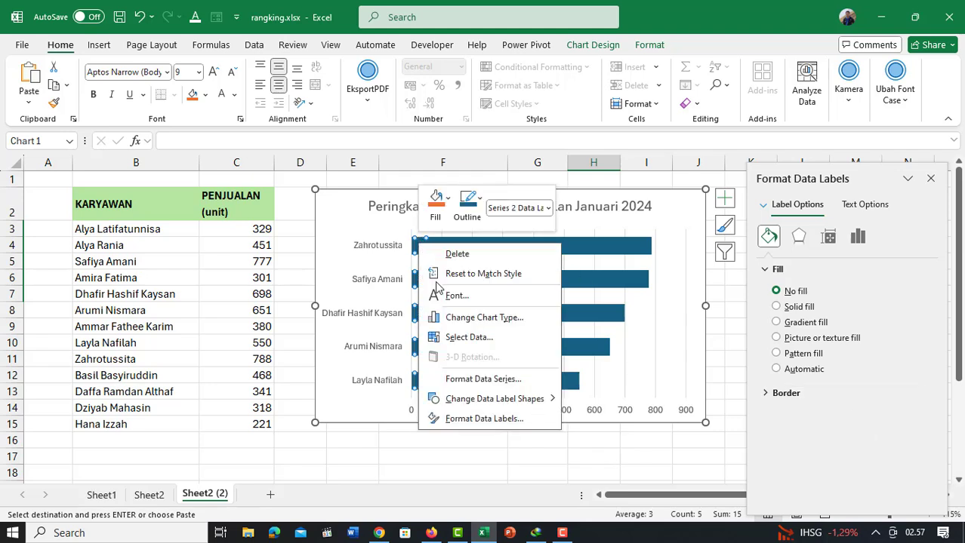
click(522, 420)
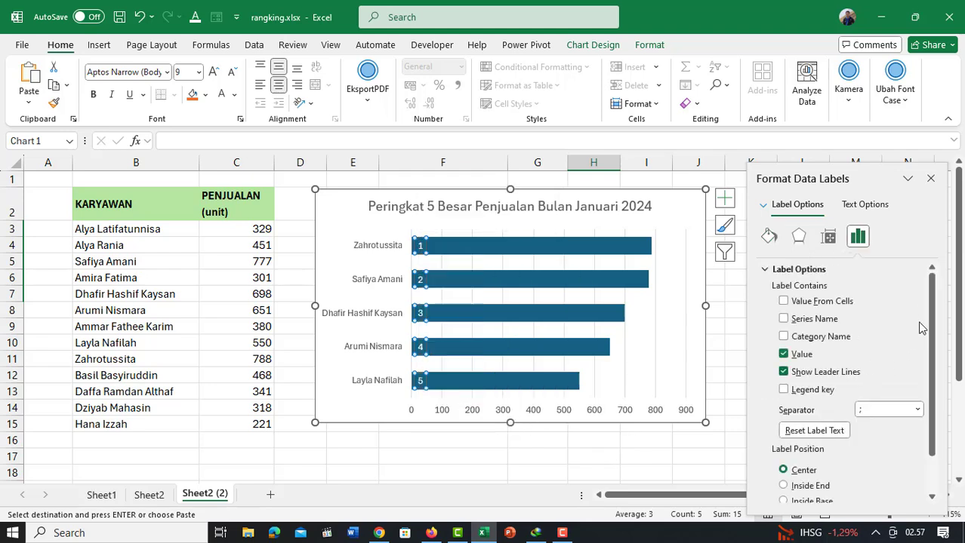
drag(930, 332, 927, 382)
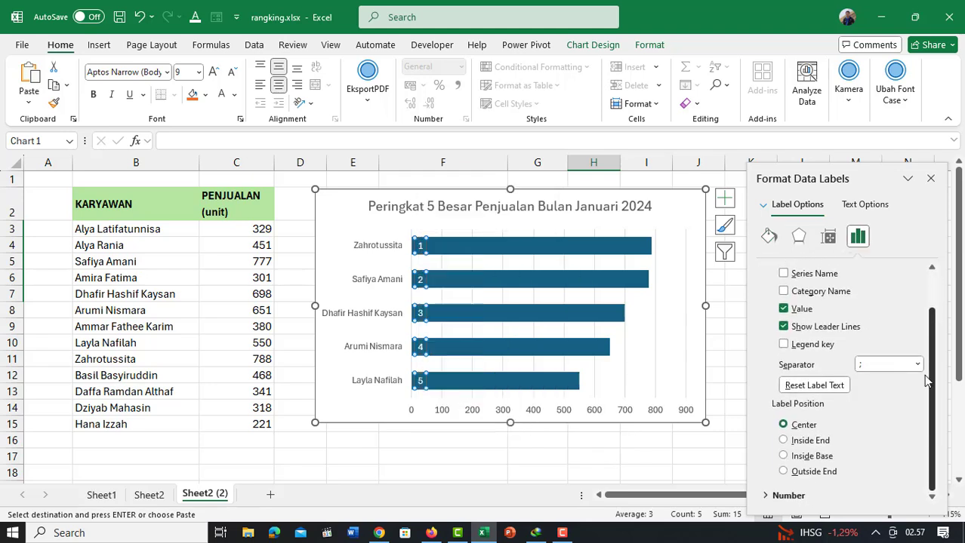
click(768, 496)
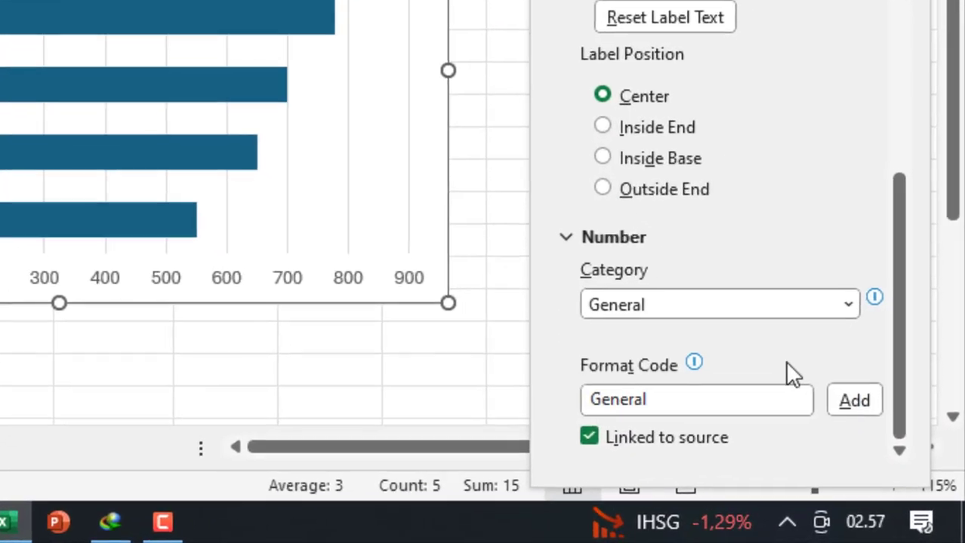
click(587, 399)
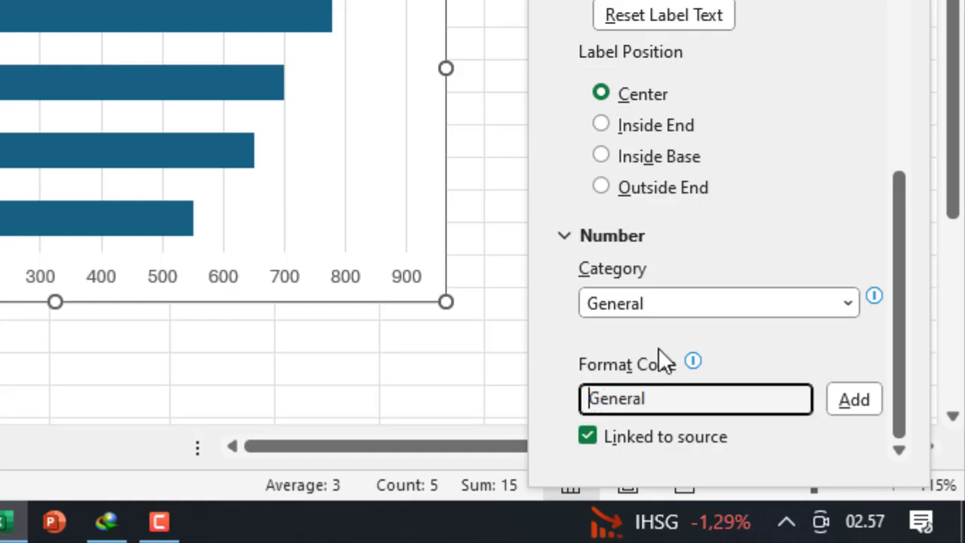
text("Perin)
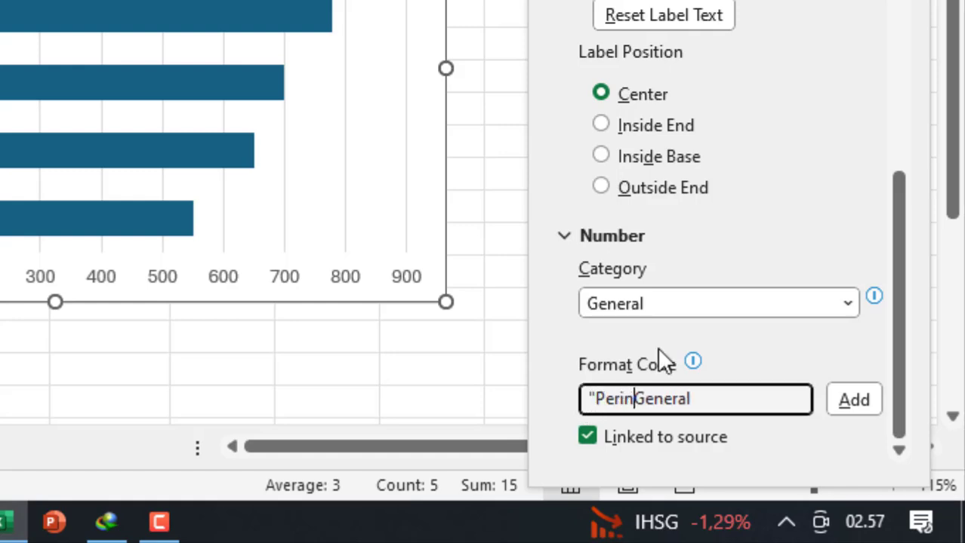
text(gkat")
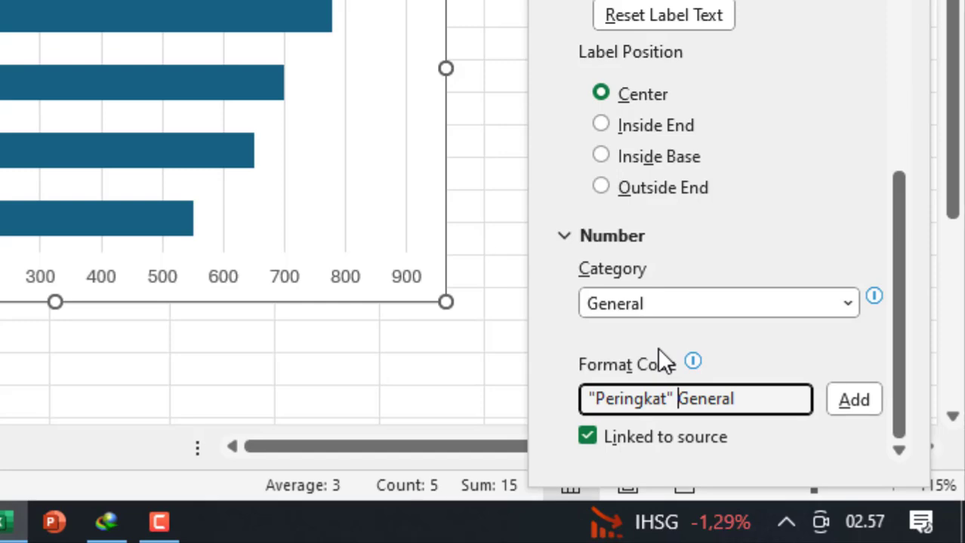
click(853, 404)
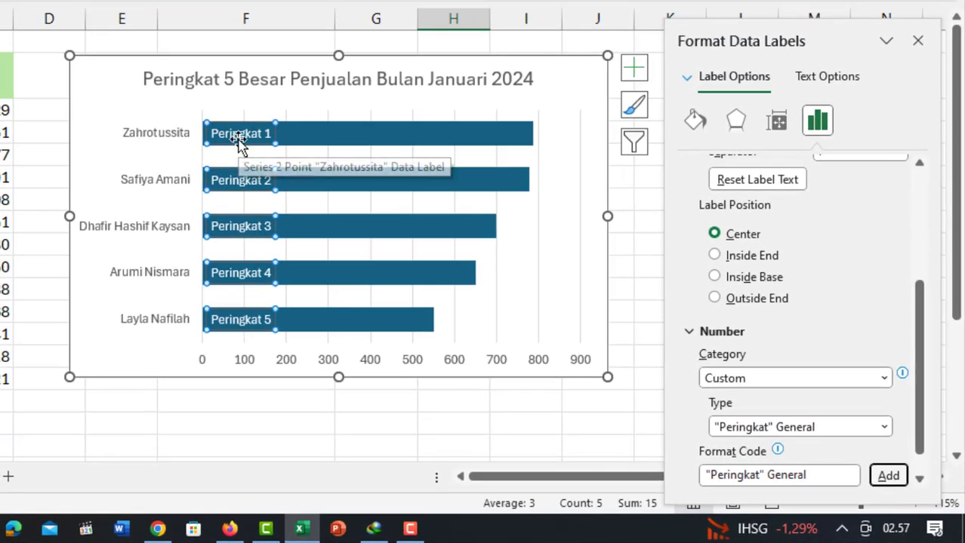
click(512, 144)
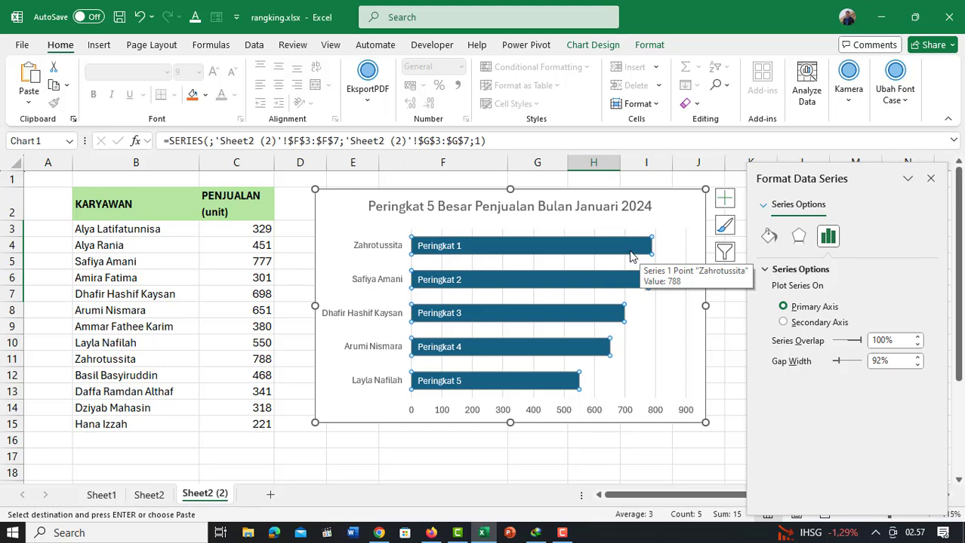
Step: Add Inside End data labels showing each person's sales value on the blue bars
click(592, 45)
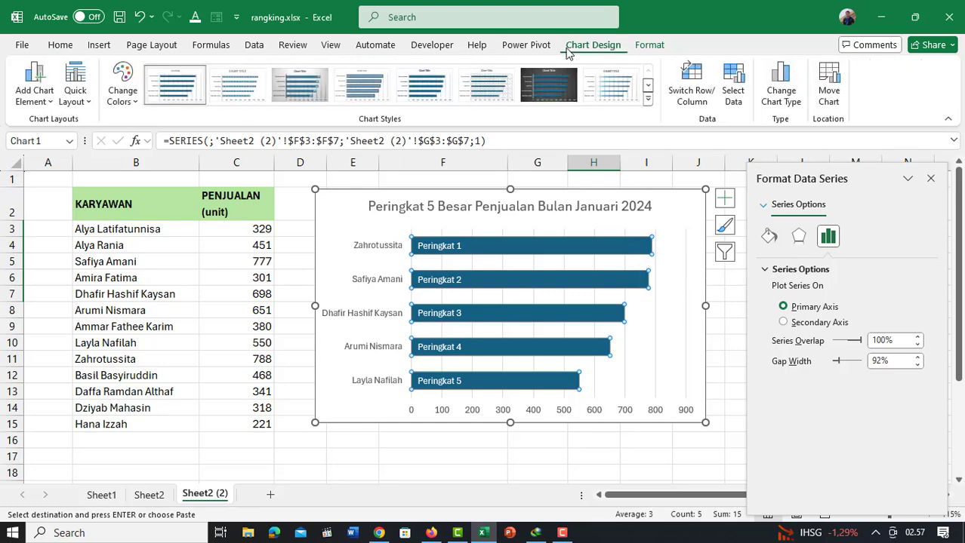
click(47, 102)
mouse_move(90, 185)
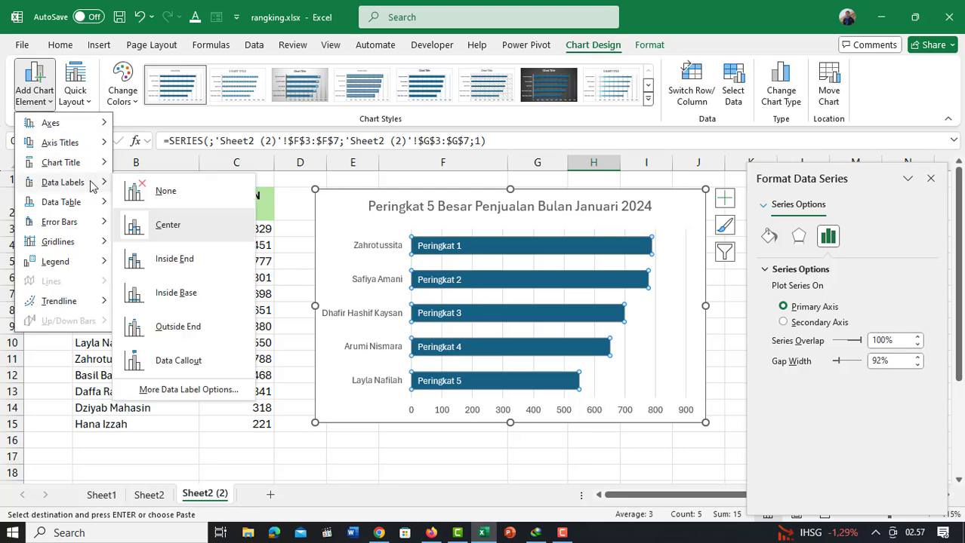
click(193, 261)
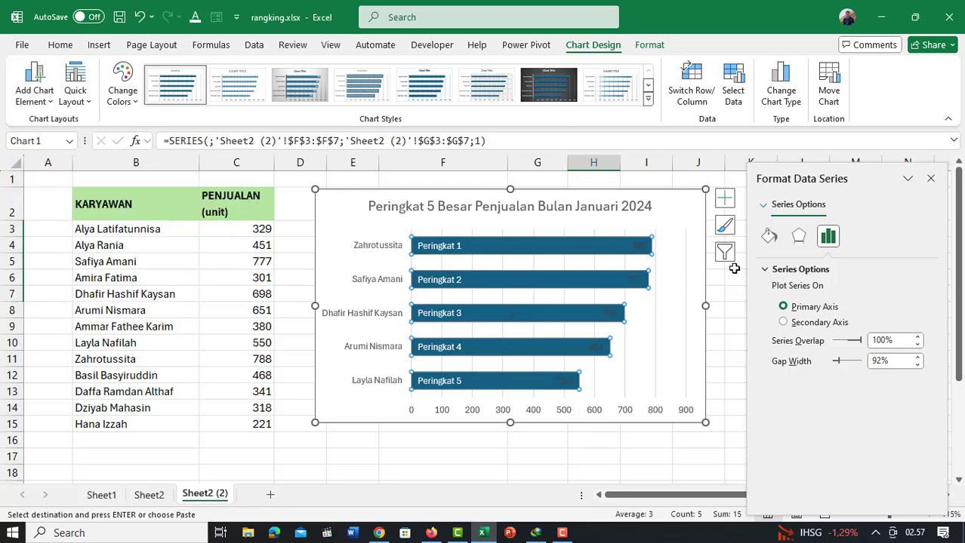
click(640, 247)
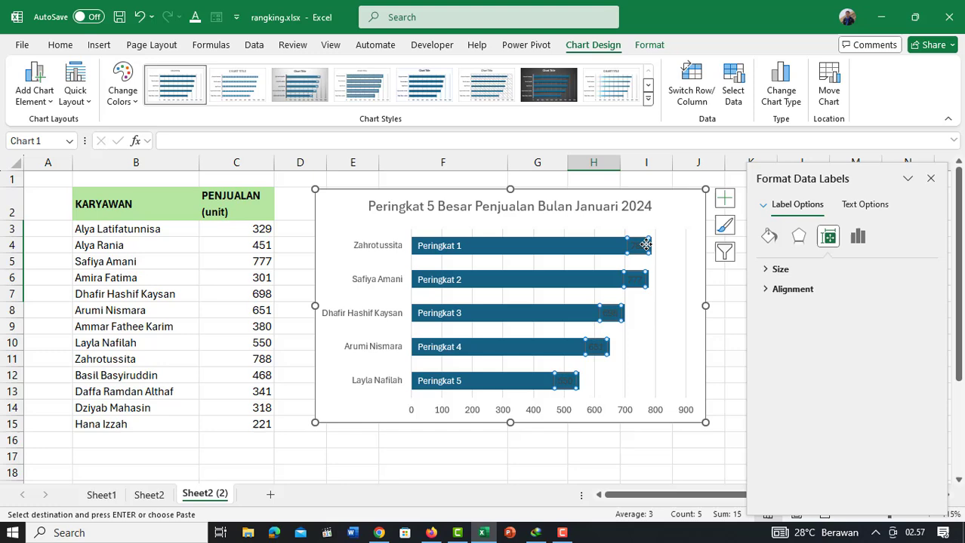
Step: Format the sales value labels as bold yellow text in the ADLaM Display font
click(60, 46)
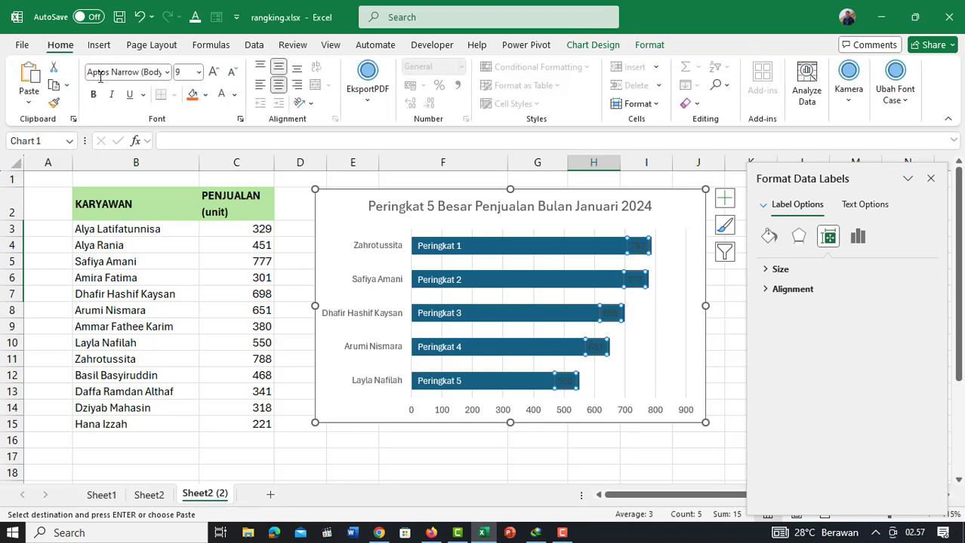
click(235, 95)
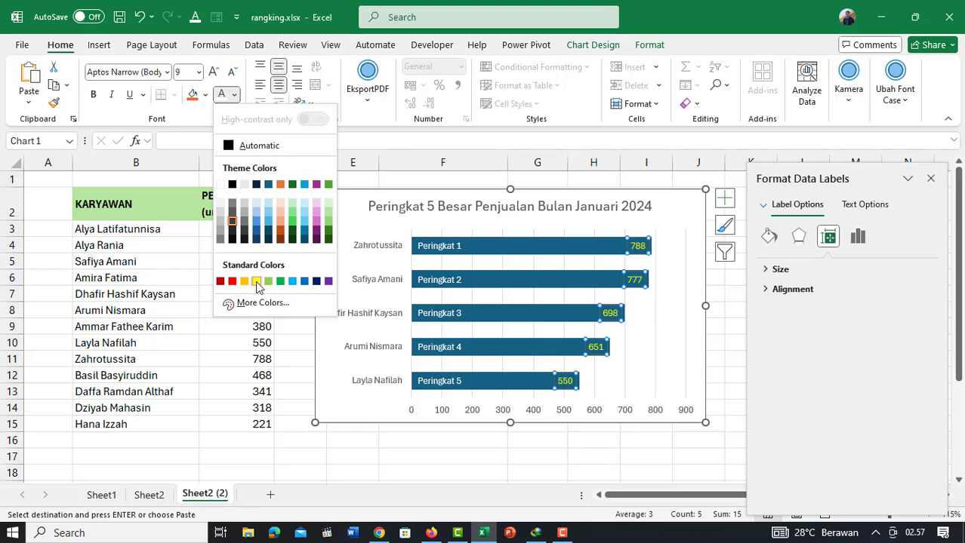
click(256, 282)
click(93, 94)
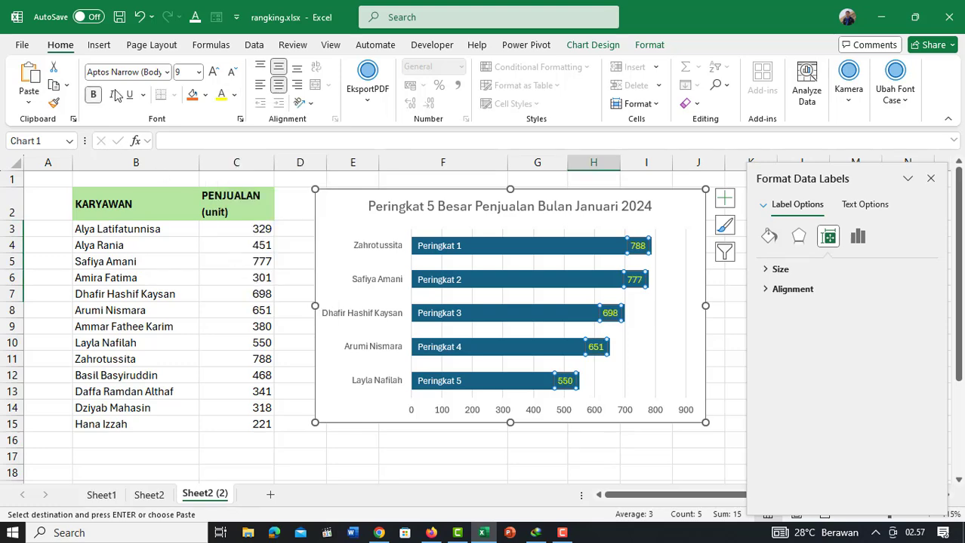
click(167, 72)
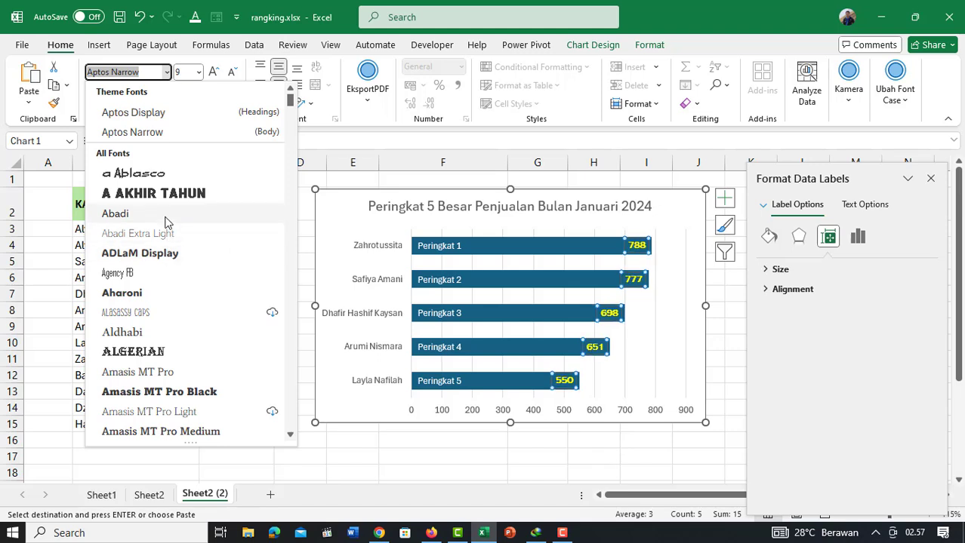
click(167, 253)
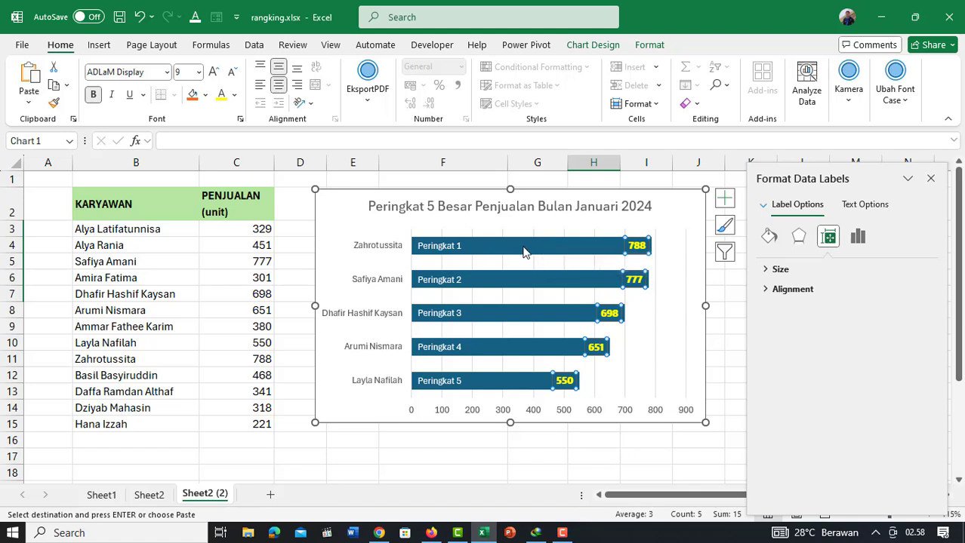
click(439, 246)
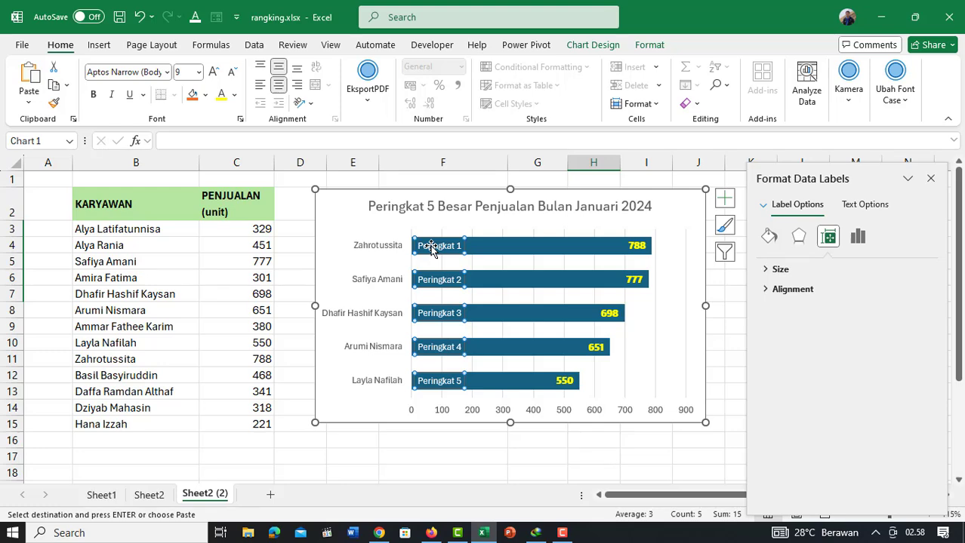
Step: Fill the rank labels orange and change their shape to a pentagon block arrow
click(651, 47)
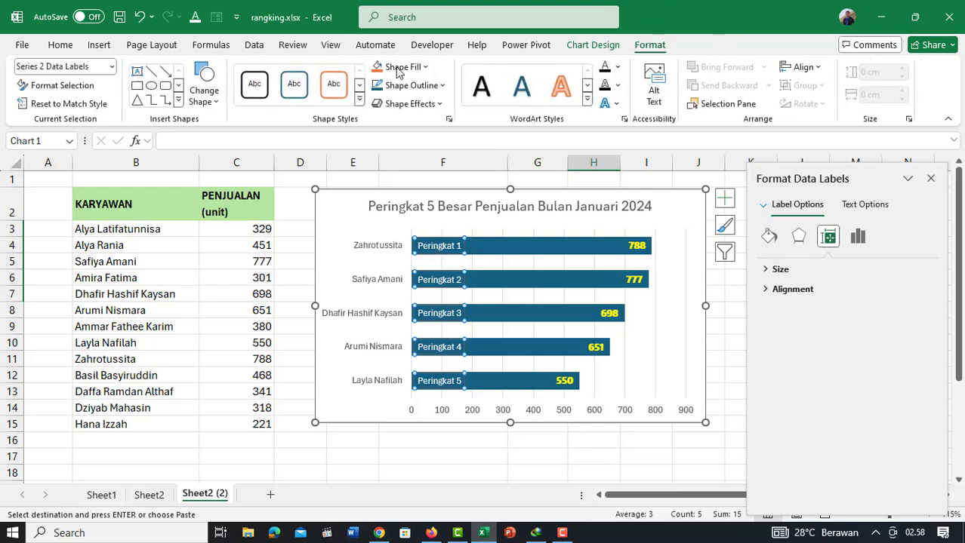
click(398, 66)
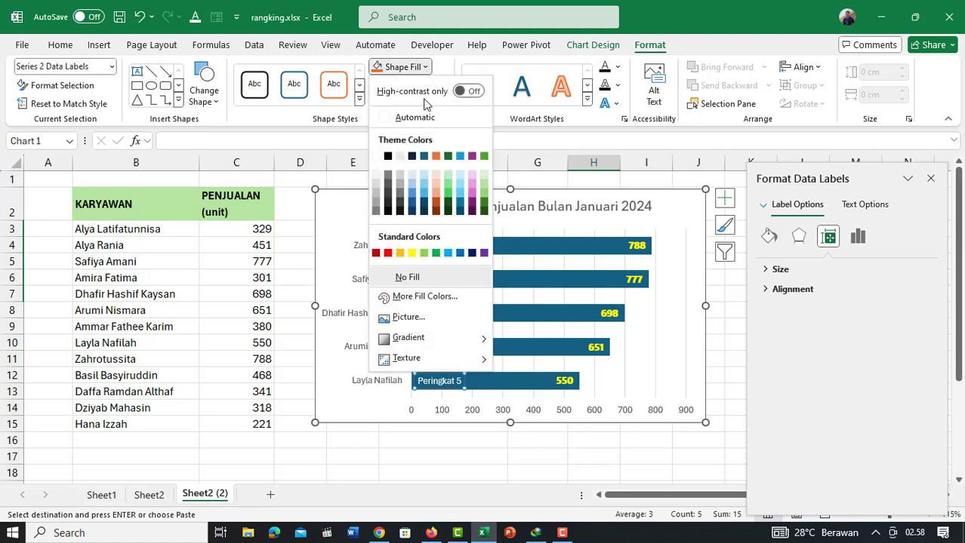
click(399, 252)
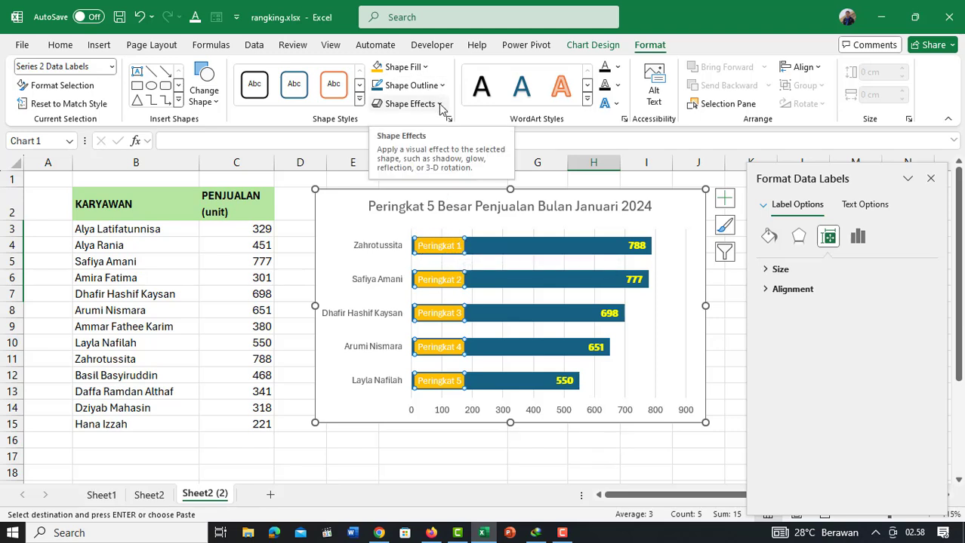
click(203, 94)
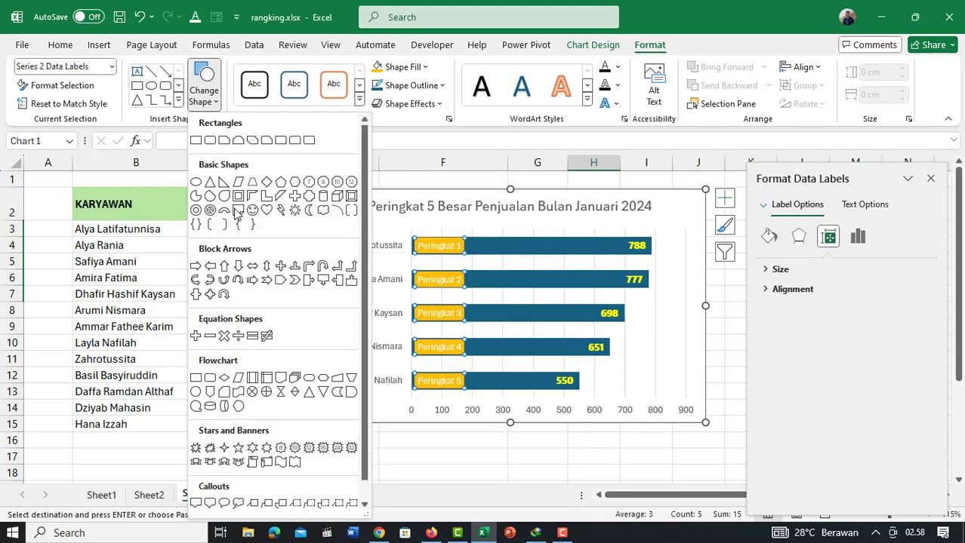
click(278, 281)
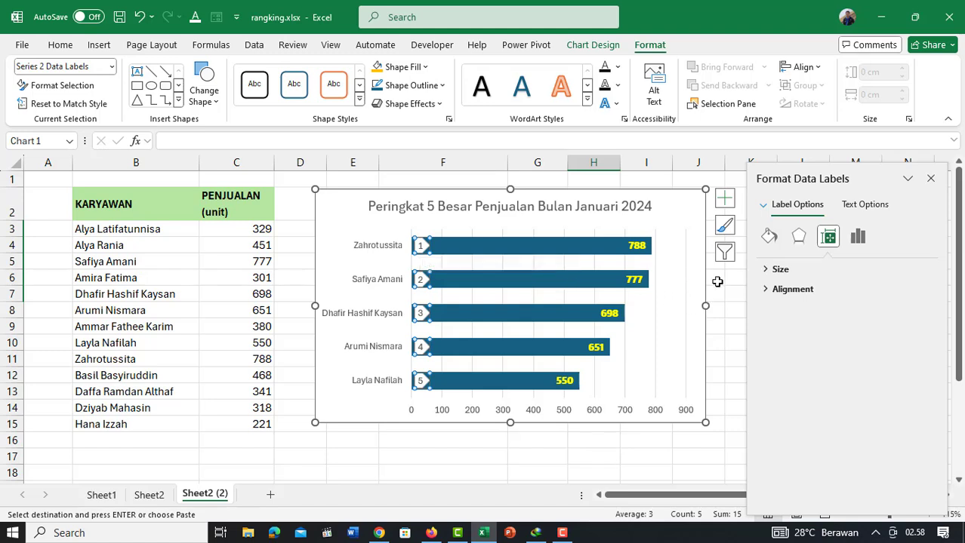
Step: Reapply the "Peringkat" General number format to the arrow labels and fill them orange
right_click(425, 242)
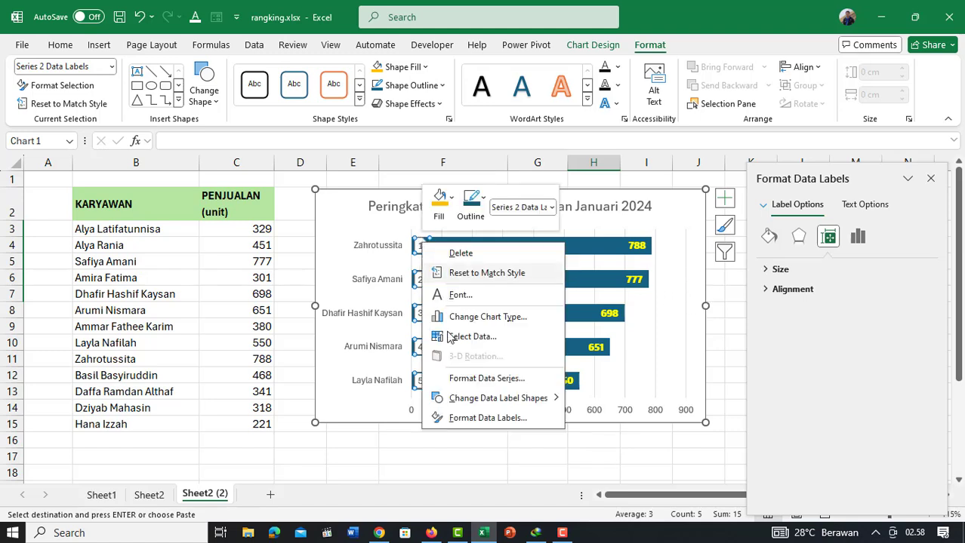
click(487, 418)
scroll(853, 354, down, 2)
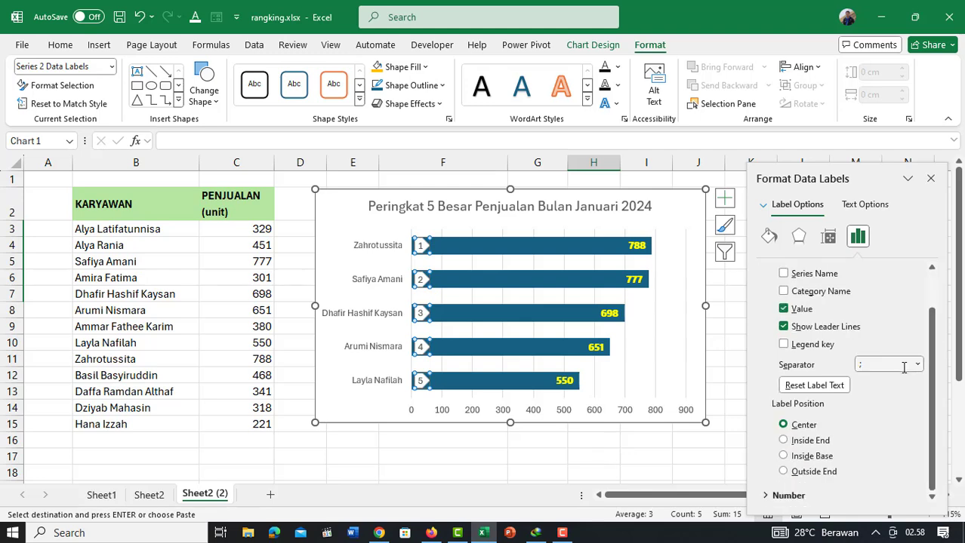
click(765, 496)
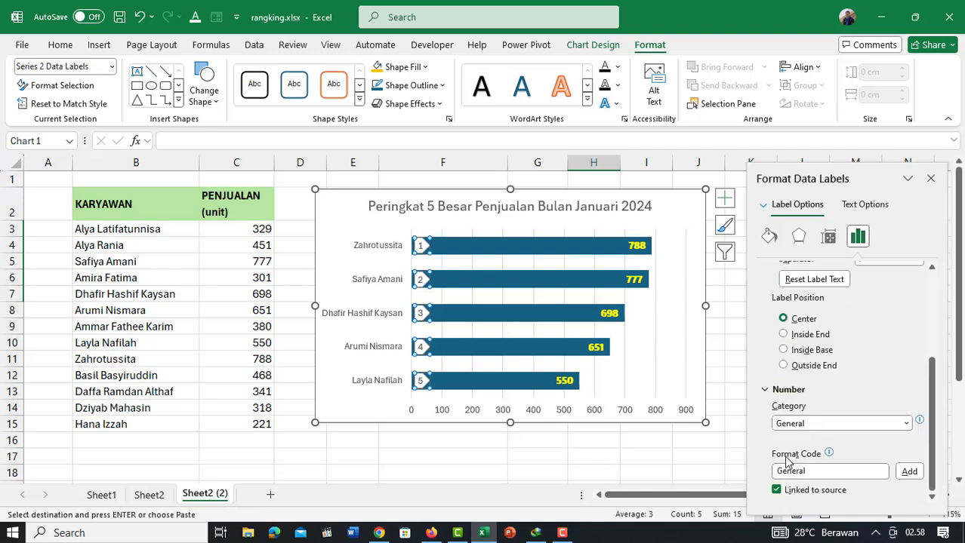
click(782, 471)
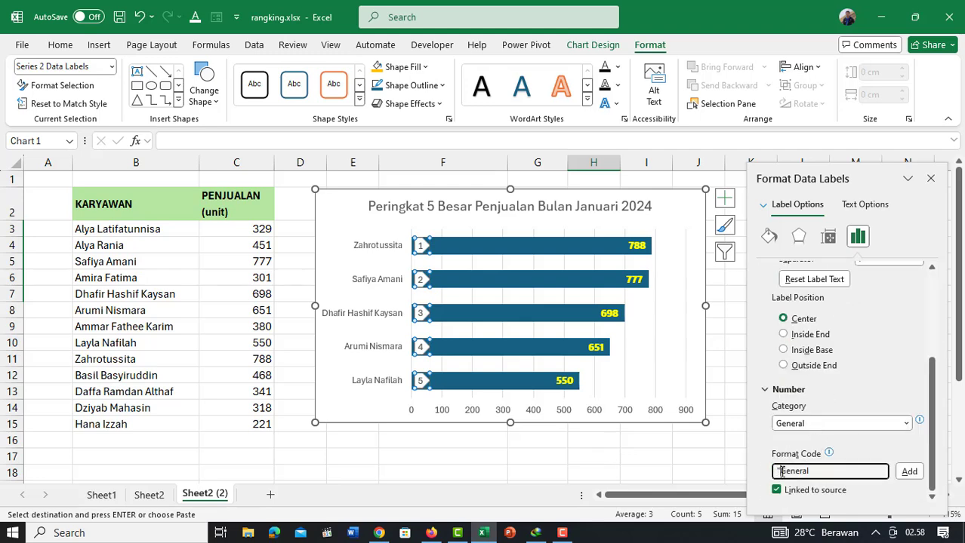
text(Peringkat")
click(908, 471)
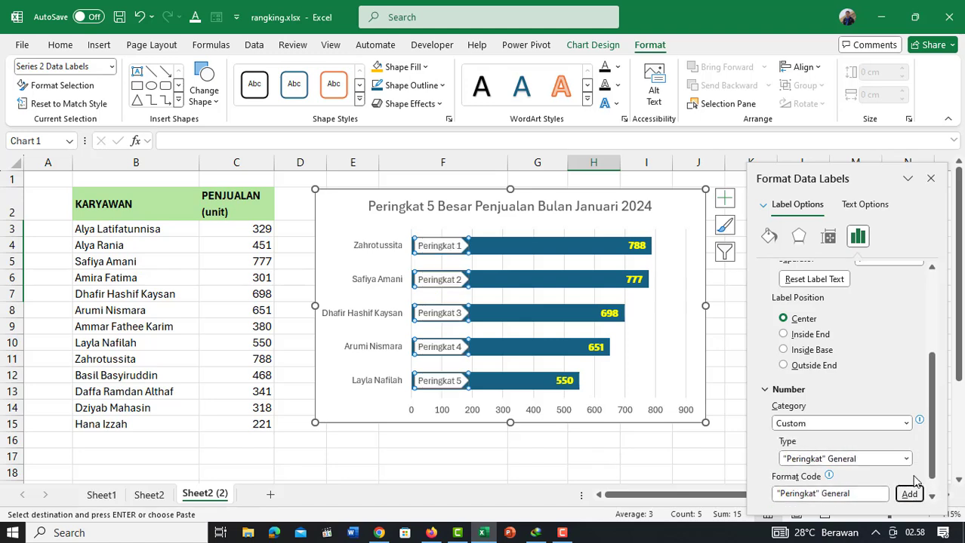
click(376, 66)
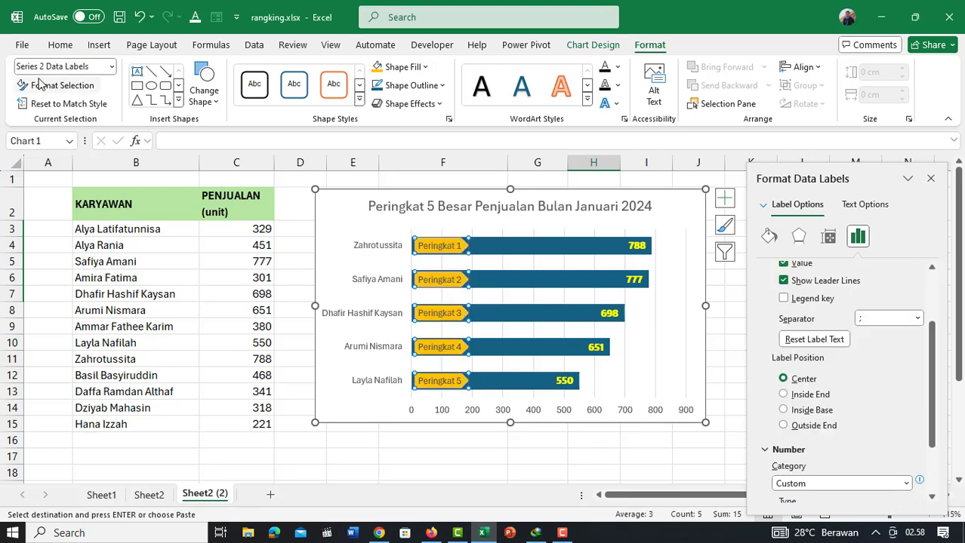
click(60, 46)
Step: Make the Peringkat label text bold at size 10 with a new font colour
click(234, 97)
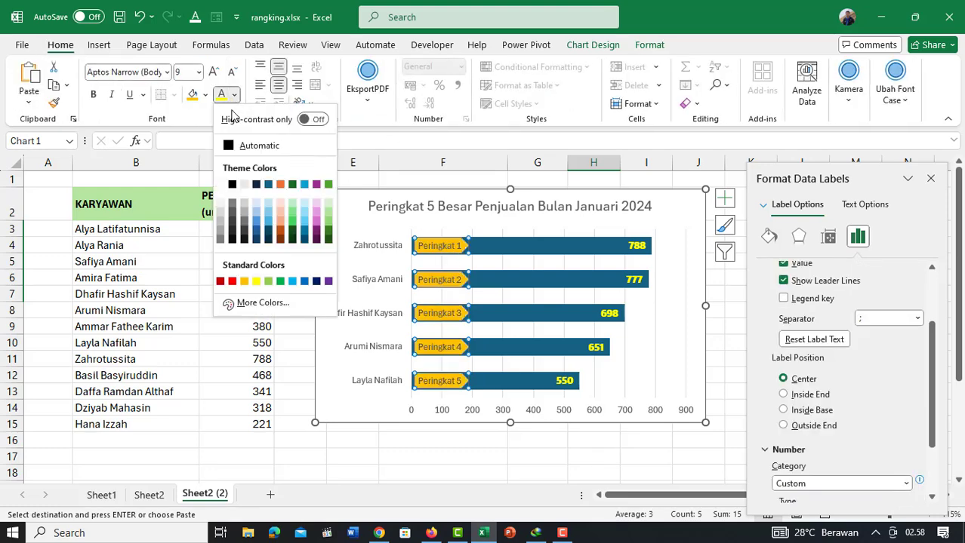
click(234, 189)
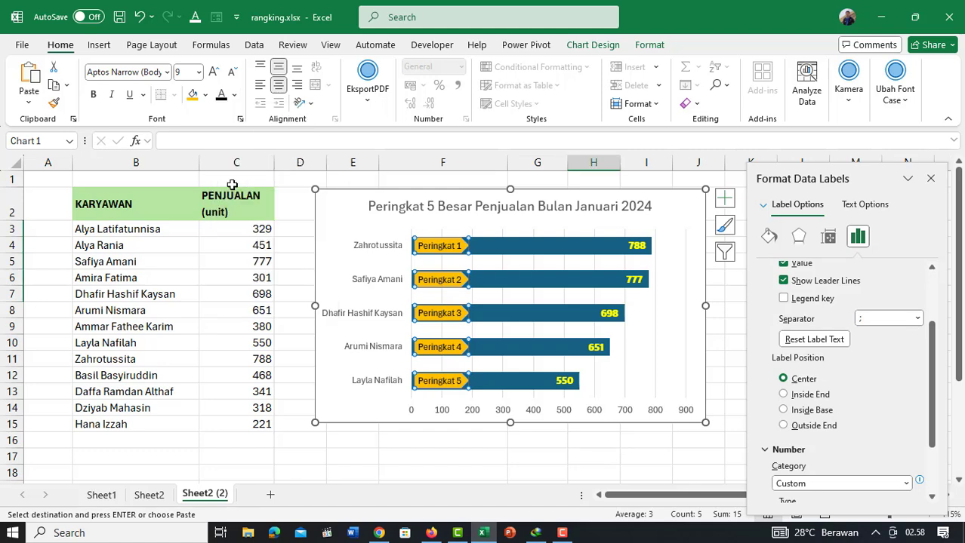
click(93, 94)
click(197, 72)
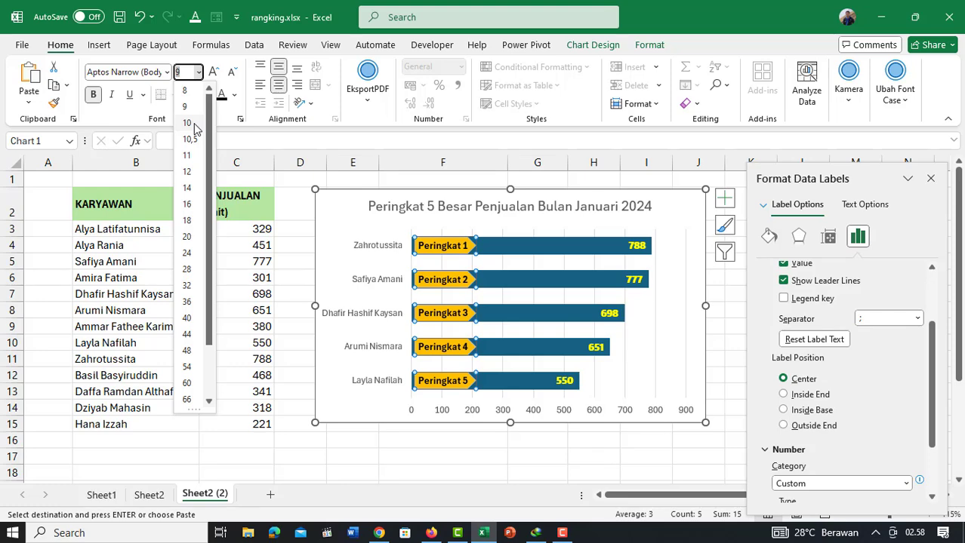
click(194, 123)
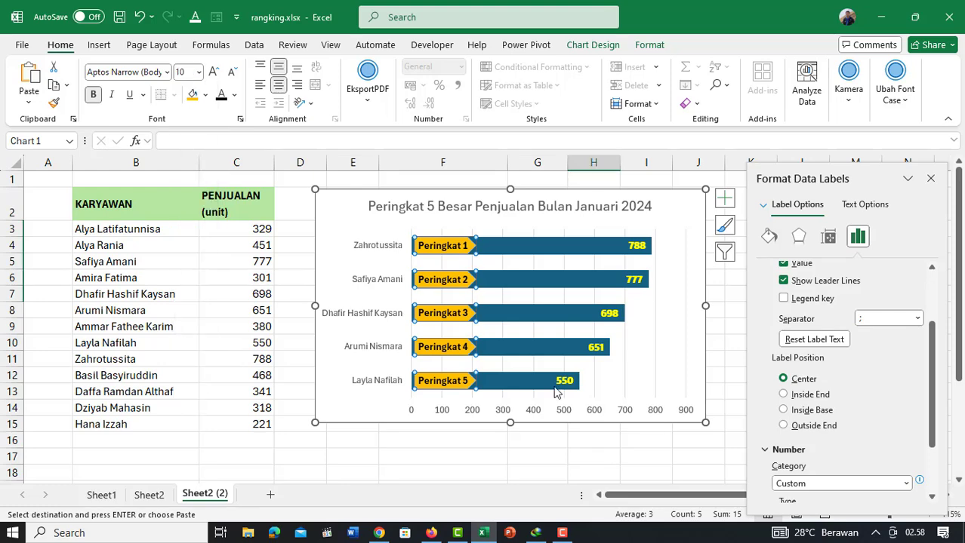
click(663, 457)
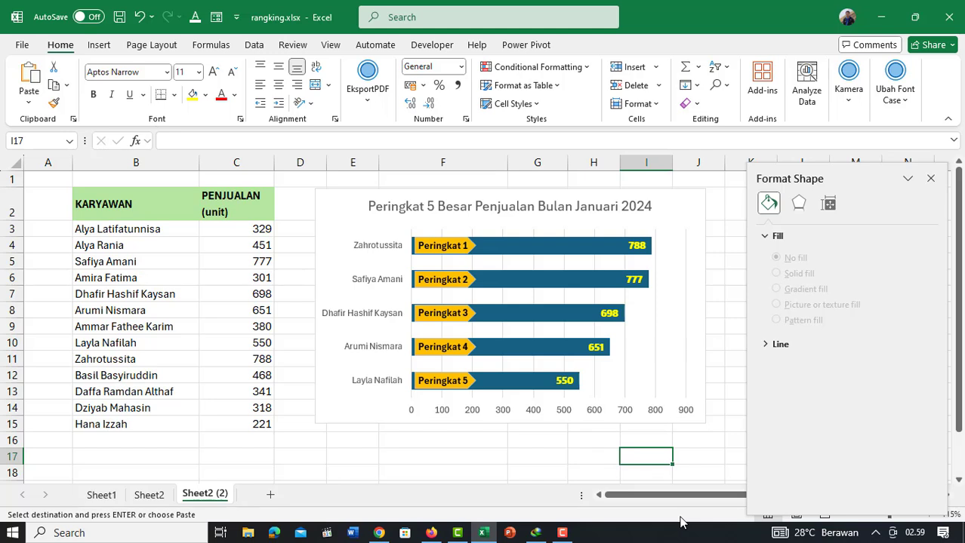
Step: Set the horizontal axis maximum bound to 800 and close the Format pane
click(246, 228)
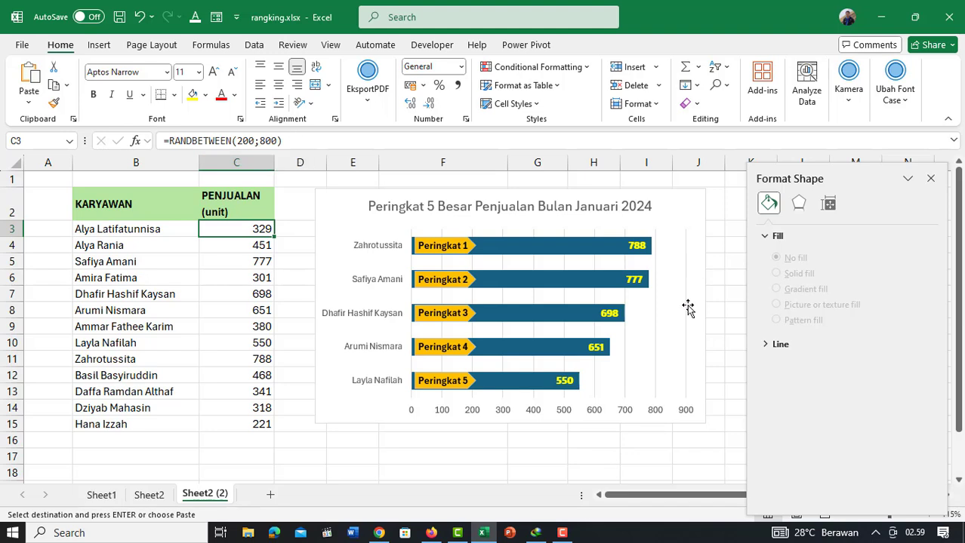
right_click(686, 416)
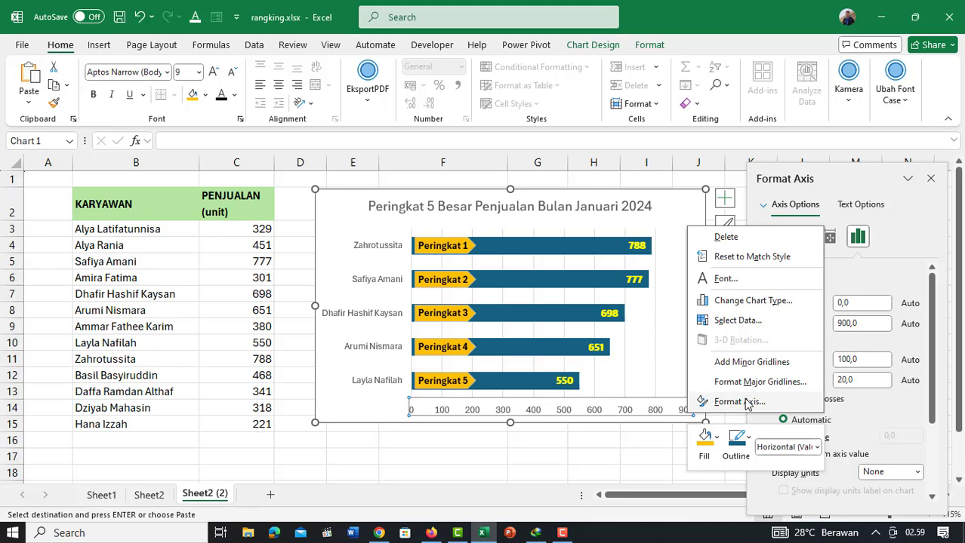
click(745, 402)
click(839, 323)
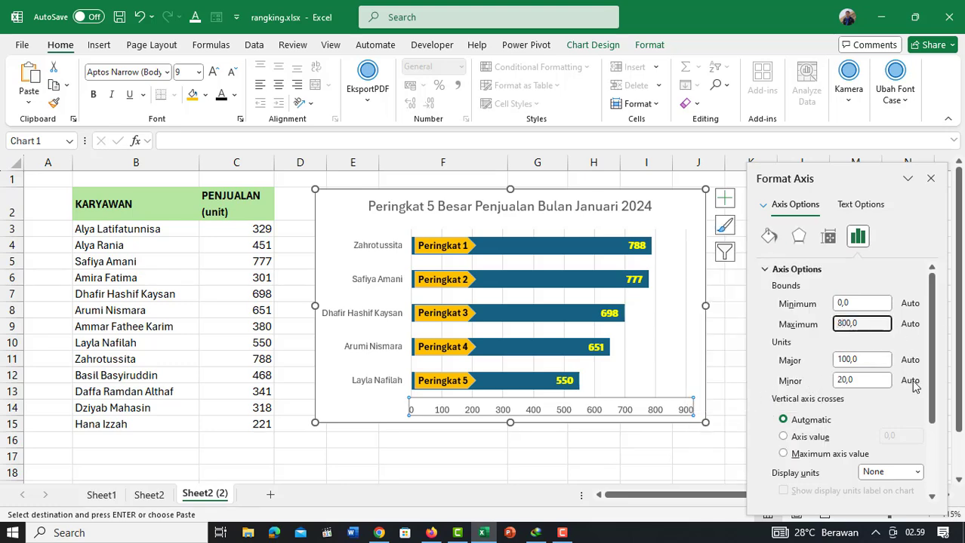
key(Return)
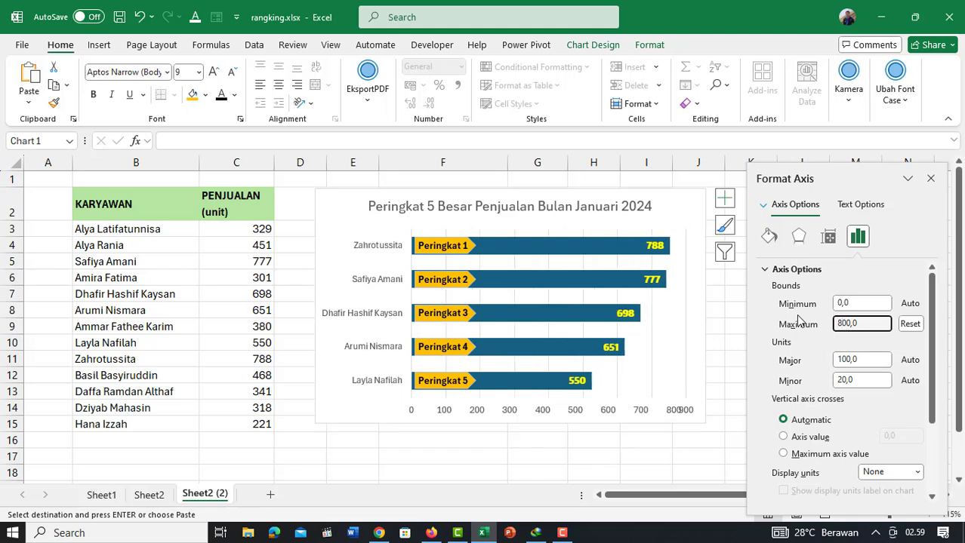
click(536, 472)
click(547, 203)
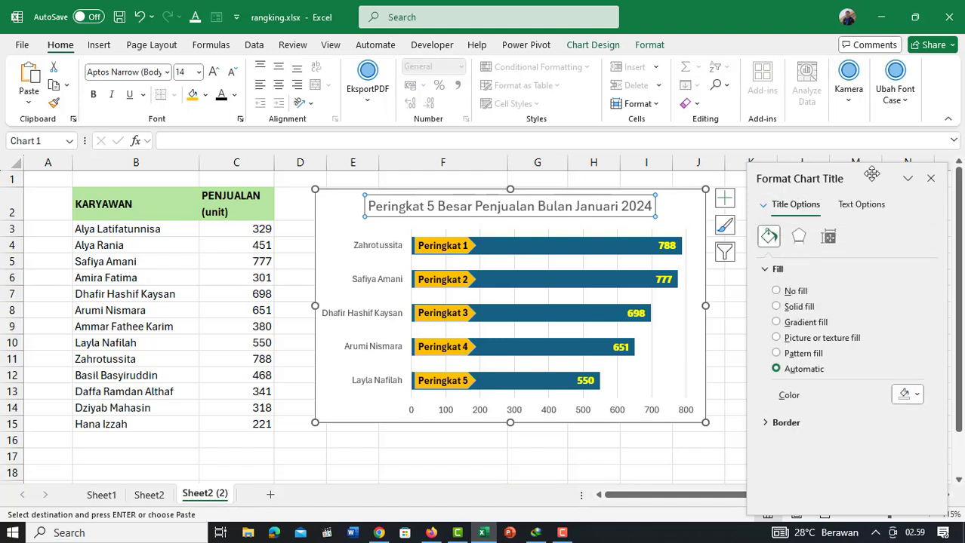
click(931, 178)
click(786, 314)
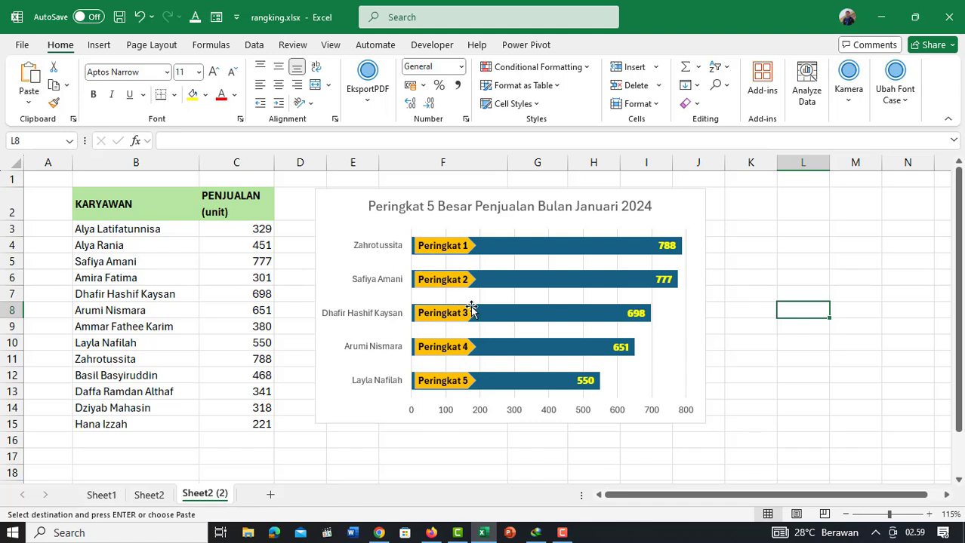
Step: Recalculate twice with F9 to re-rank the top five, then bold the employee name labels
key(F9)
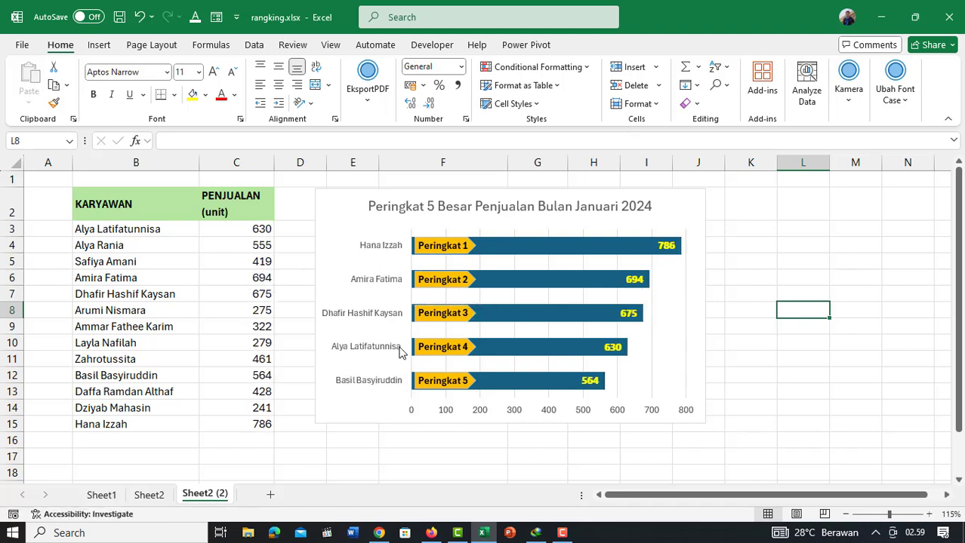
key(F9)
key(F9)
key(F9)
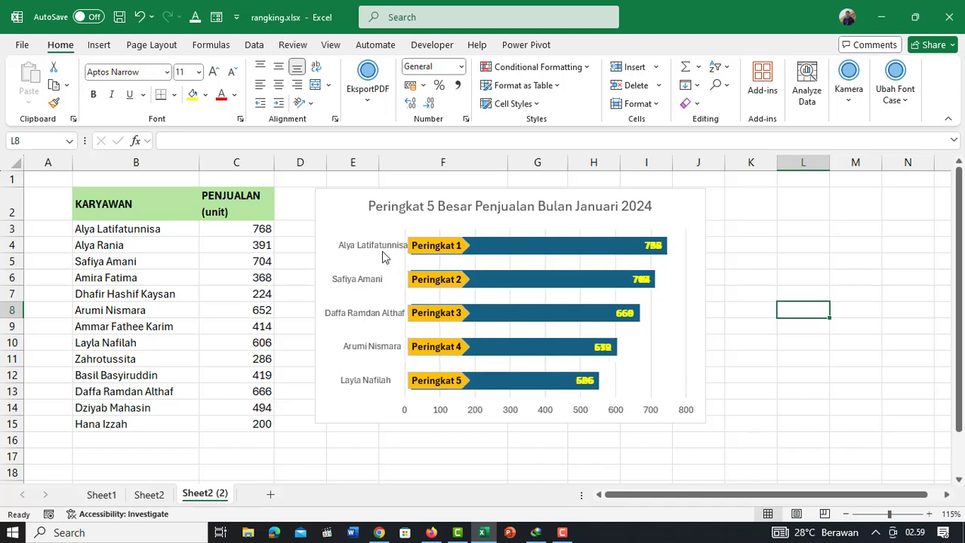
click(382, 247)
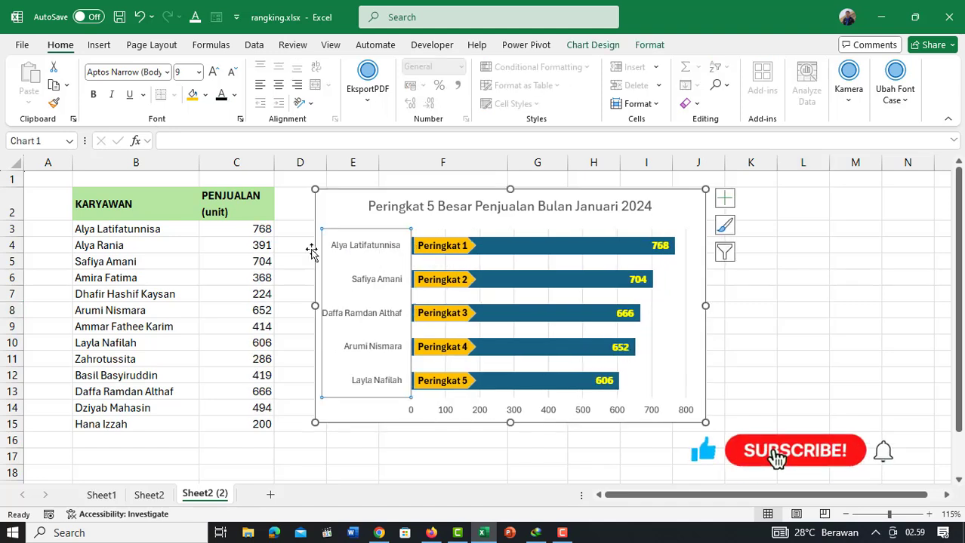
click(93, 95)
click(872, 324)
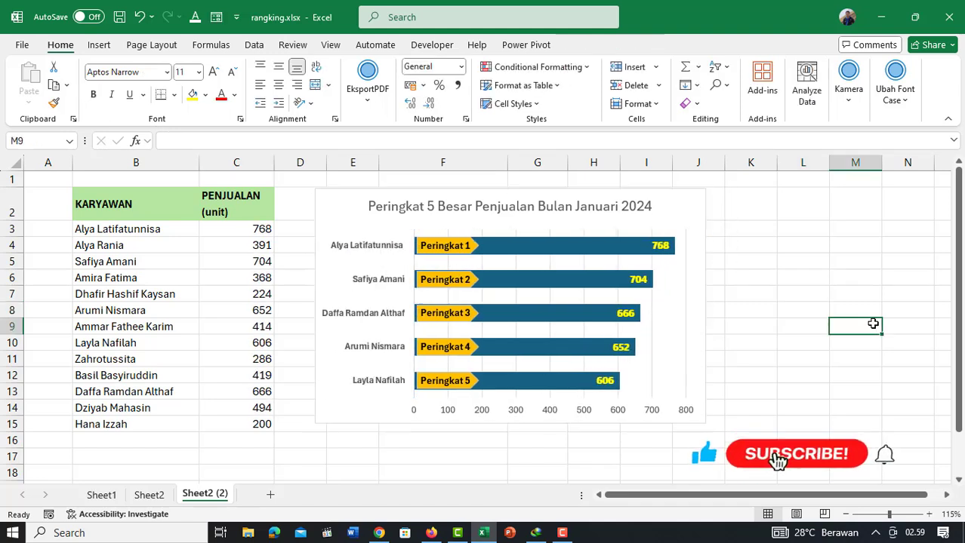